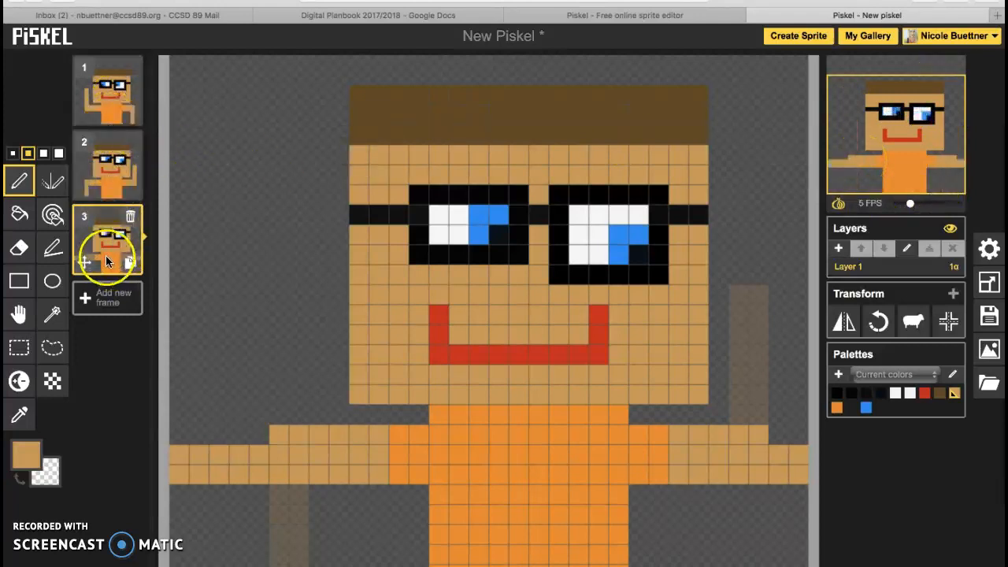
Step: Open the saved three-frame New Piskel sprite from the personal gallery for editing and dismiss the unsupported-browser notice
{"action": "left_click", "coordinate": [110, 288]}
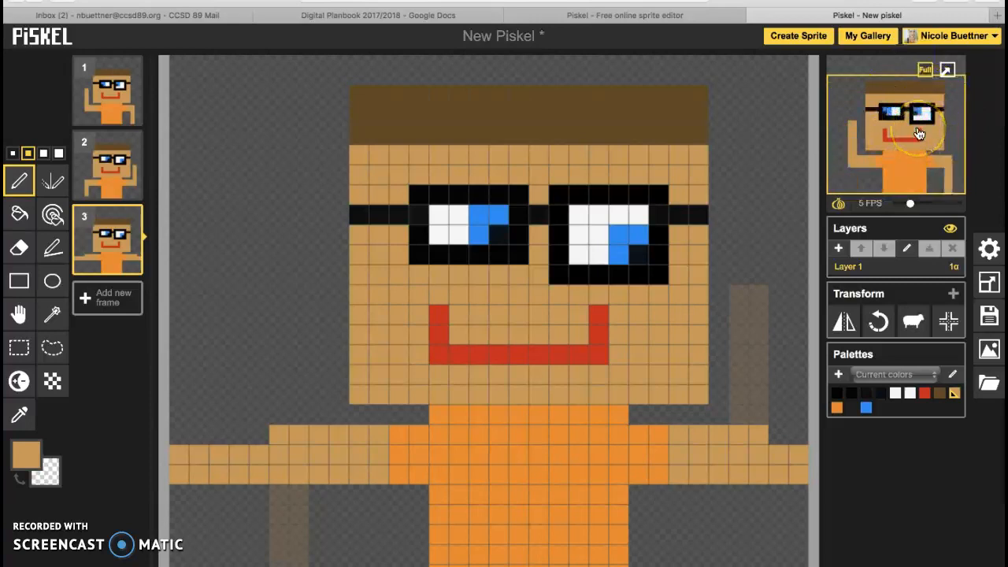
{"action": "left_click", "coordinate": [653, 18]}
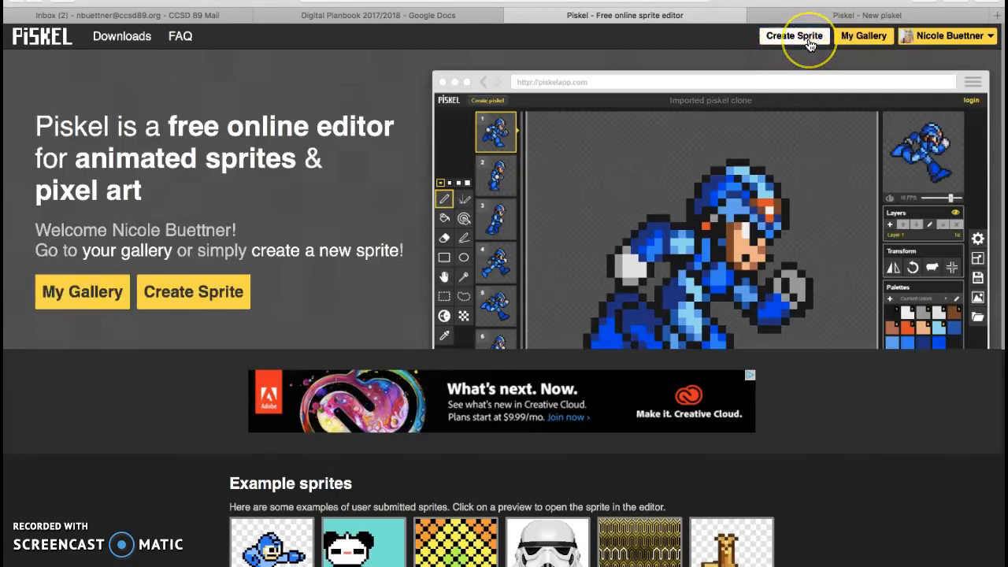
{"action": "left_click", "coordinate": [930, 43]}
{"action": "left_click", "coordinate": [943, 68]}
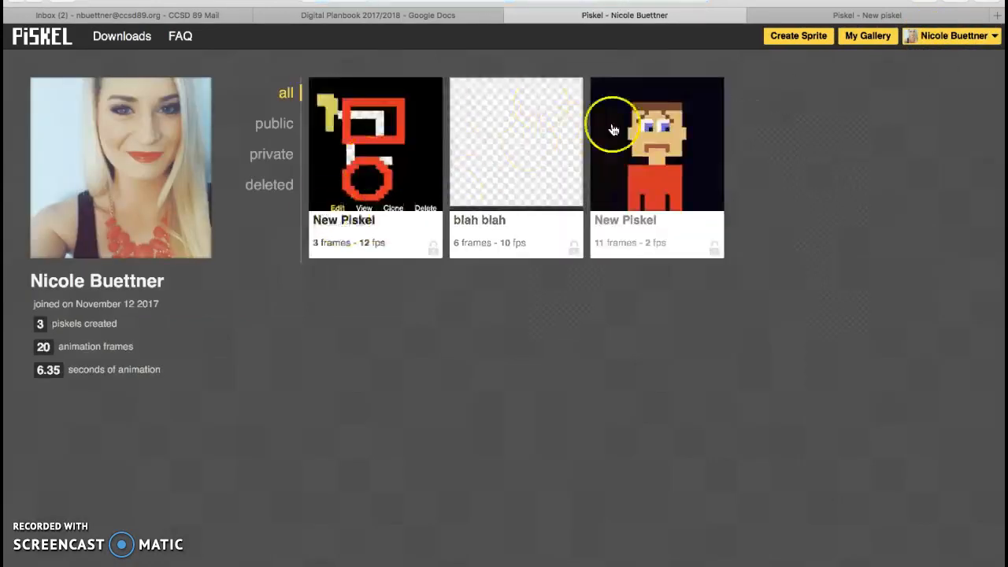
{"action": "left_click", "coordinate": [339, 204]}
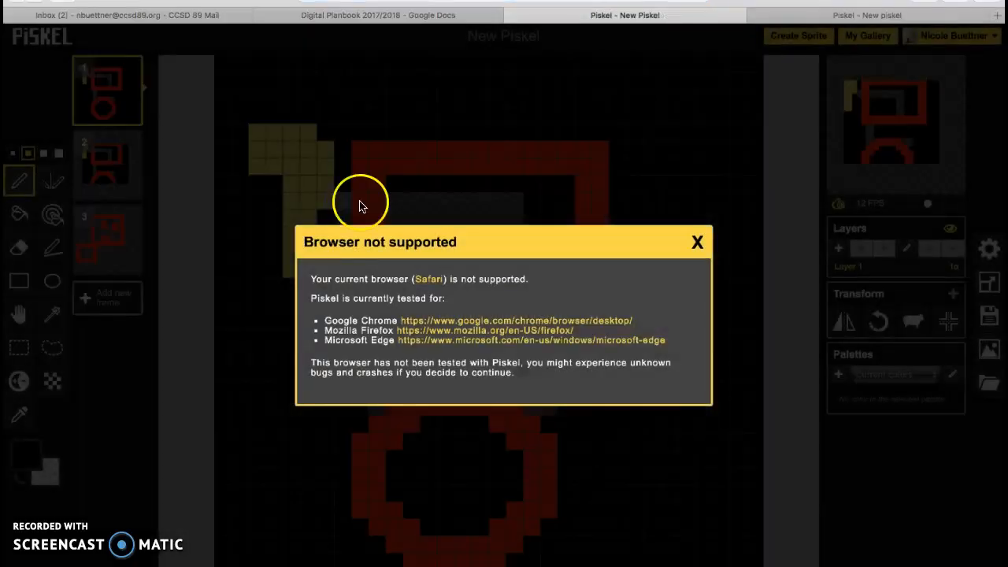
{"action": "left_click", "coordinate": [698, 244]}
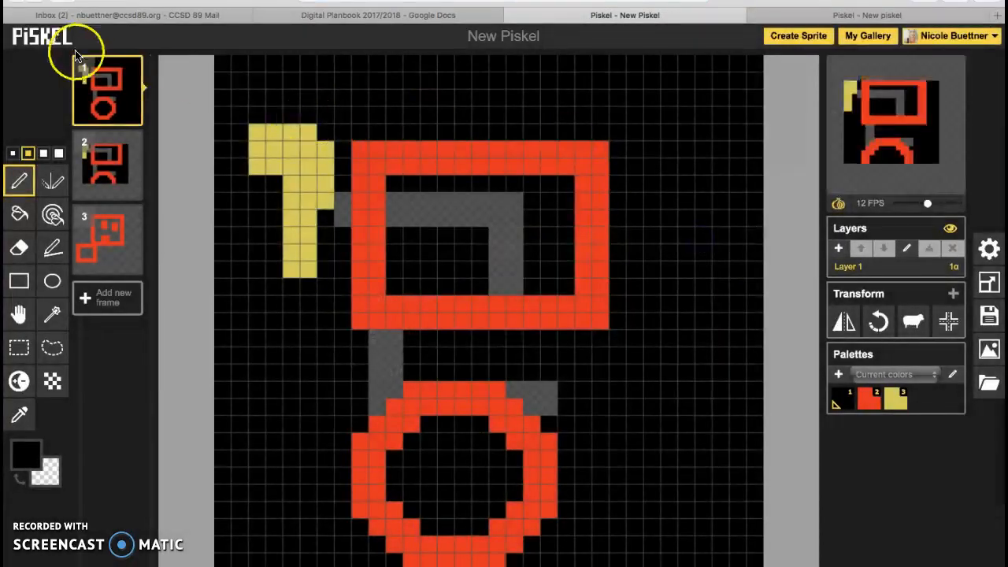
Step: Return to the Piskel home page, create a new blank sprite and dismiss the unsupported-browser notice
{"action": "left_click", "coordinate": [67, 11]}
{"action": "left_click", "coordinate": [68, 11]}
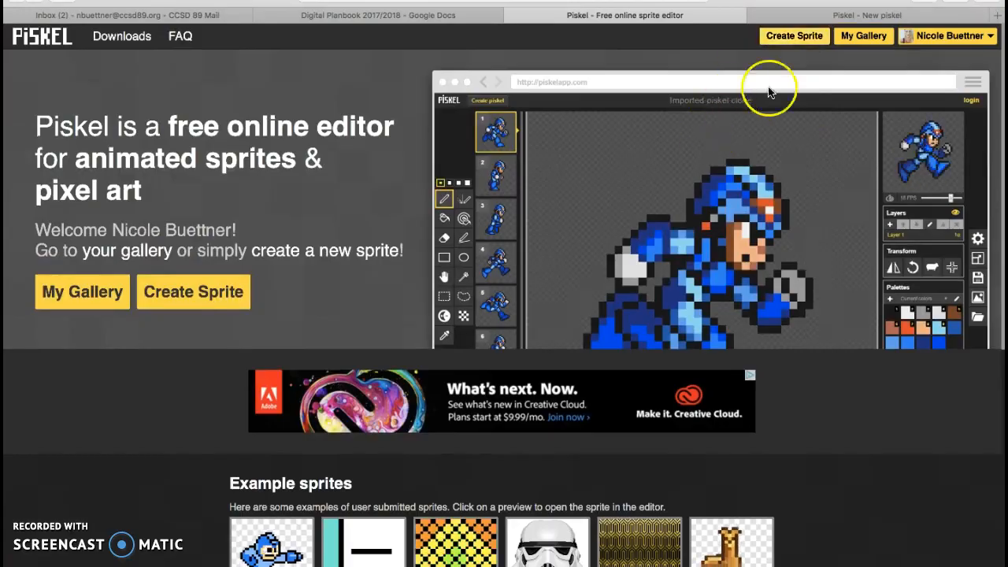
{"action": "left_click", "coordinate": [809, 39]}
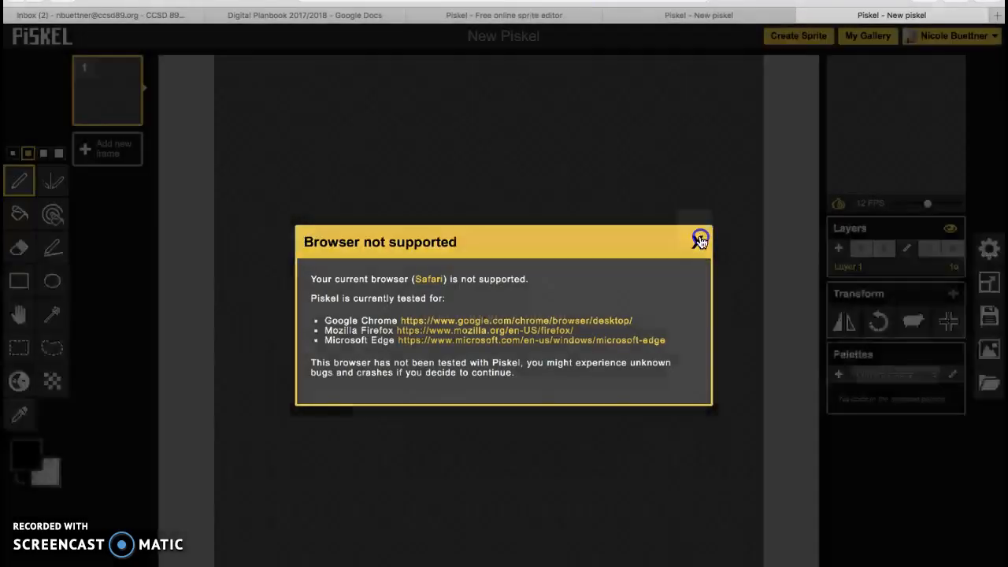
{"action": "left_click", "coordinate": [699, 236]}
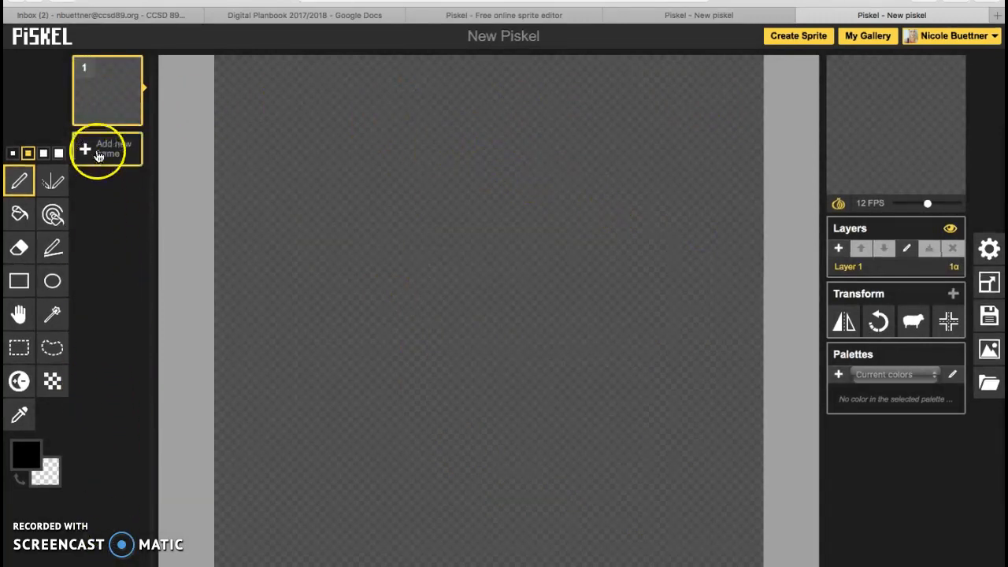
Step: Examine the animation preview's size options on the blank sprite and compare it with the three-frame character in the other browser window
{"action": "mouse_move", "coordinate": [911, 95]}
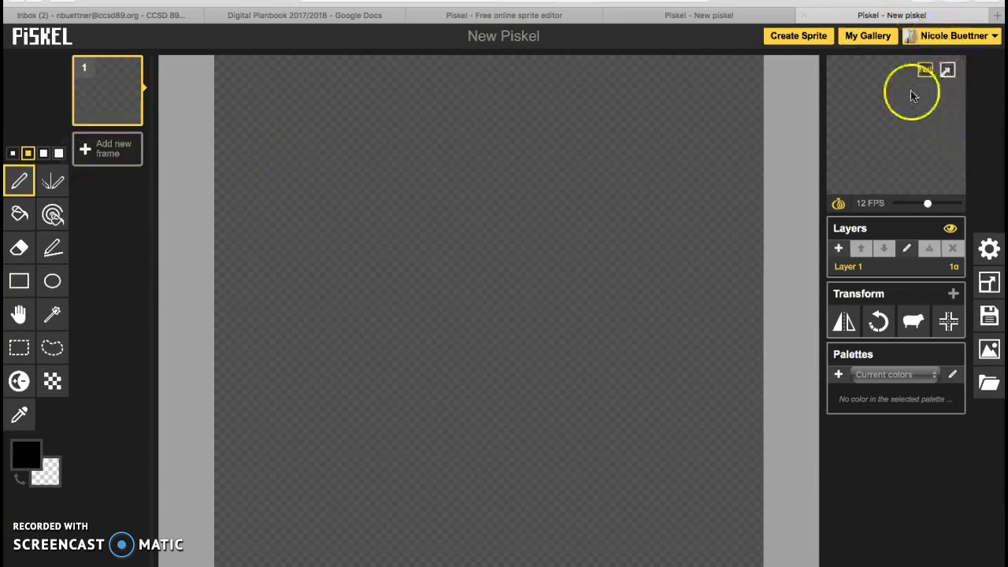
{"action": "left_click", "coordinate": [888, 144]}
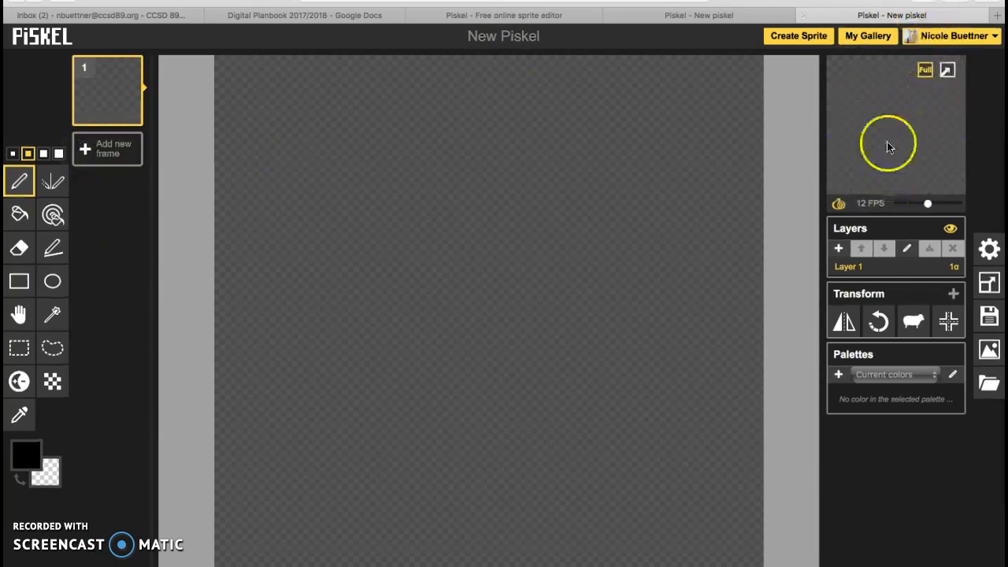
{"action": "mouse_move", "coordinate": [926, 77]}
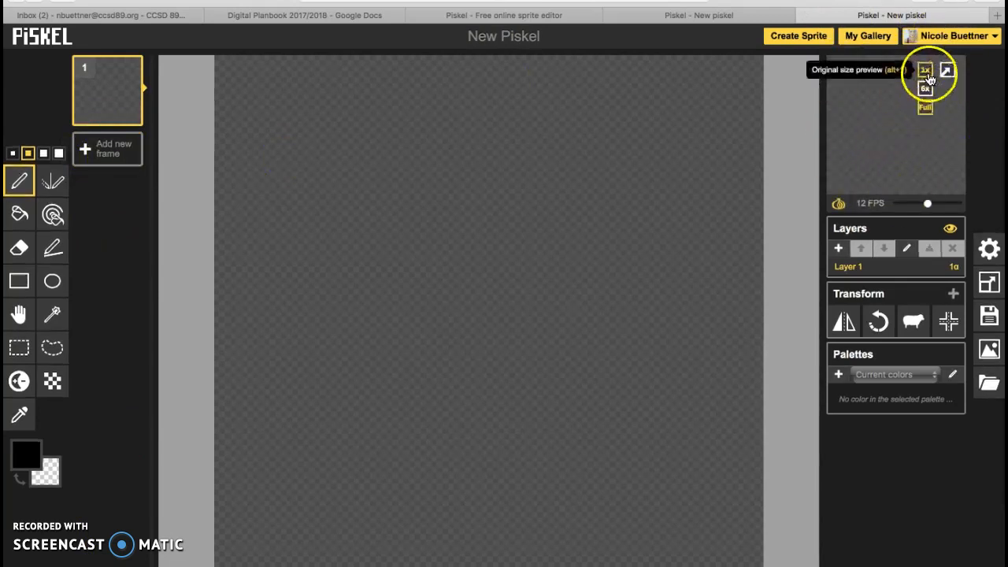
{"action": "left_click", "coordinate": [926, 105]}
{"action": "left_click_drag", "start_coordinate": [817, 131], "coordinate": [884, 179]}
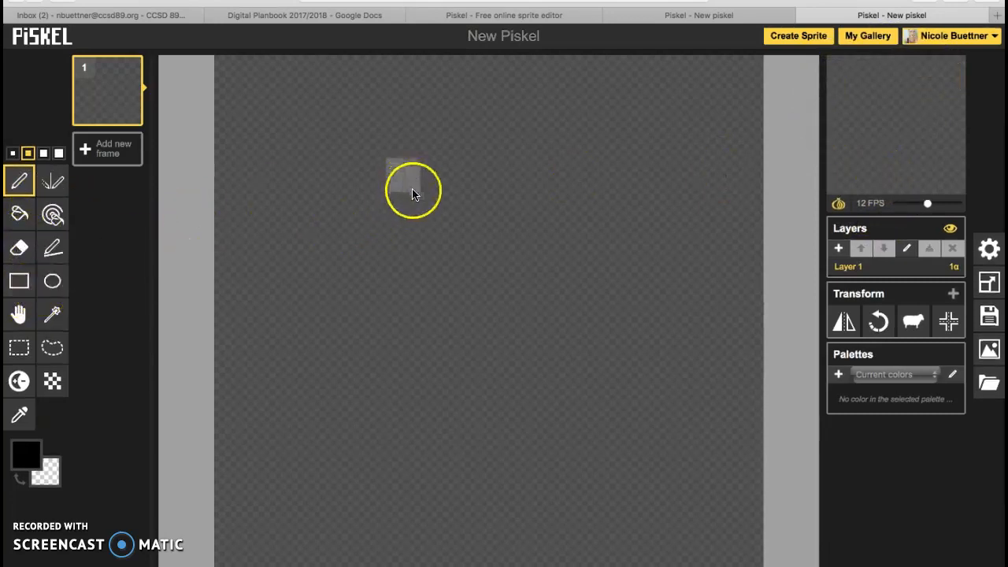
{"action": "left_click", "coordinate": [738, 17]}
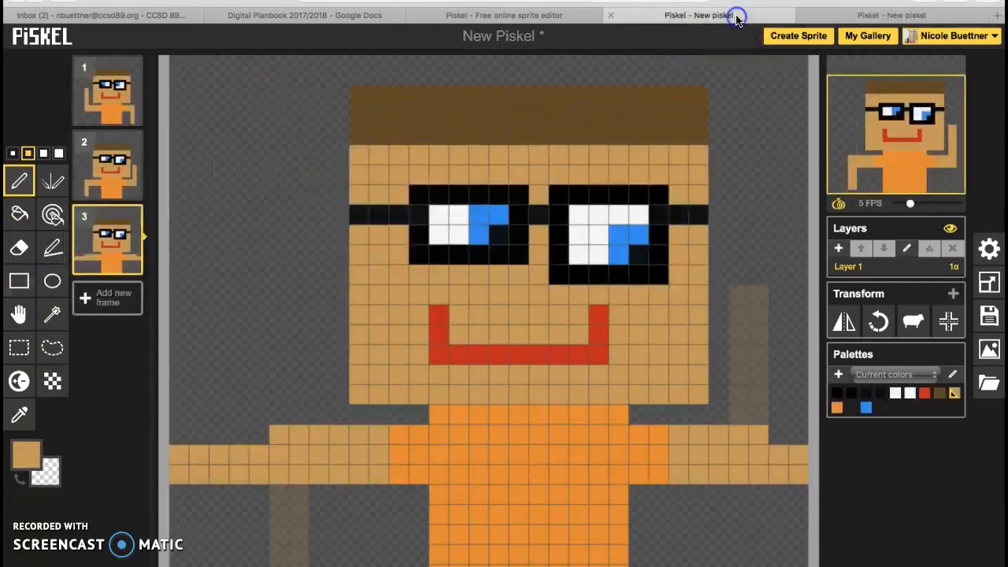
{"action": "left_click", "coordinate": [894, 15]}
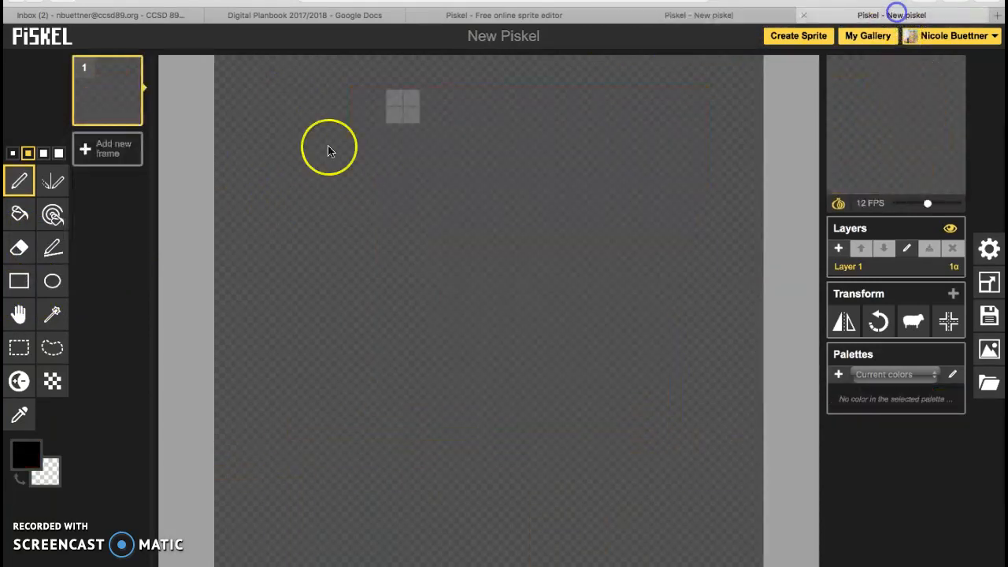
Step: Draw an orange-brown rectangular head about 17 by 13 pixels near the canvas centre and fill its interior with the same colour
{"action": "left_click", "coordinate": [15, 292]}
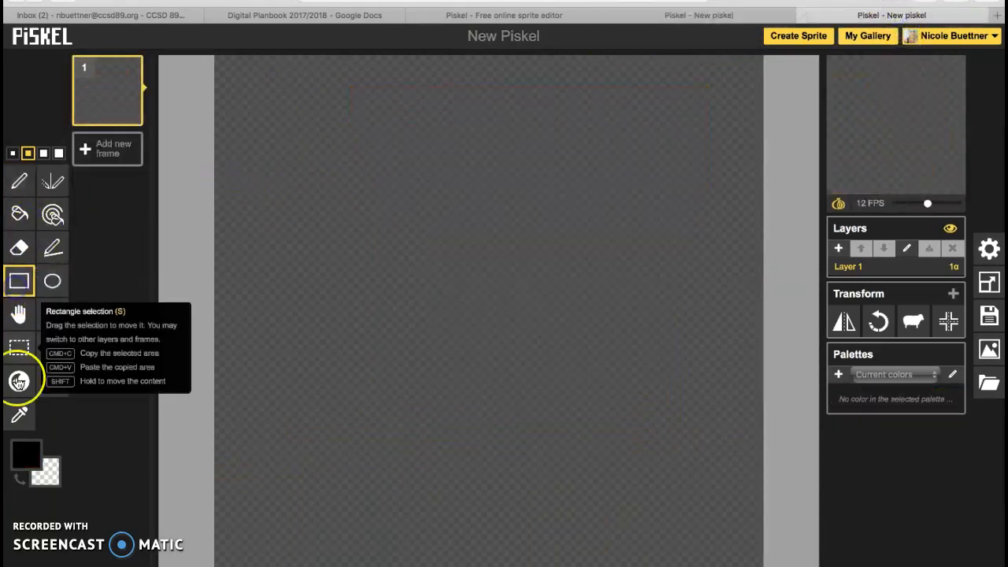
{"action": "left_click", "coordinate": [26, 454]}
{"action": "left_click_drag", "start_coordinate": [156, 490], "coordinate": [156, 494]}
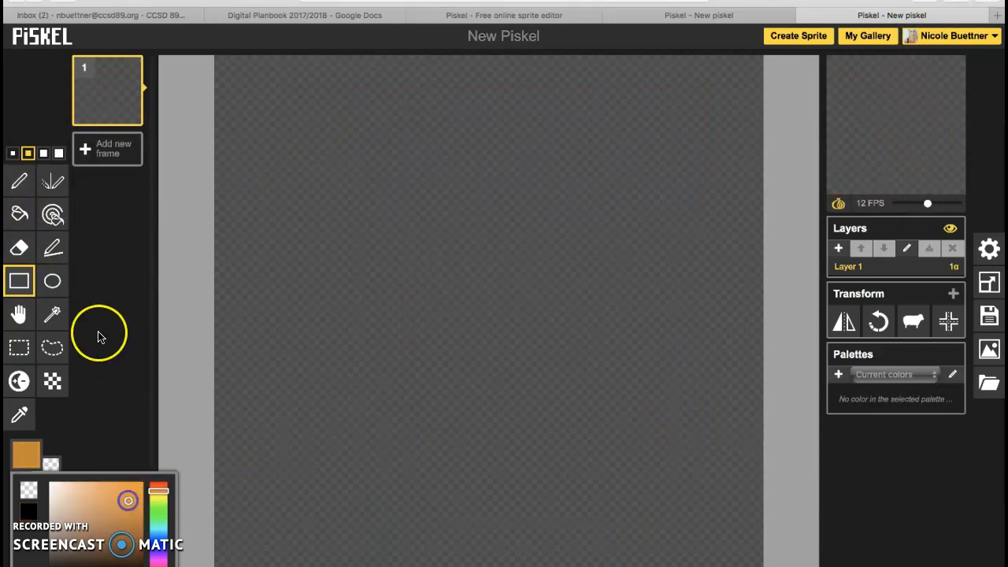
{"action": "left_click", "coordinate": [130, 314]}
{"action": "left_click_drag", "start_coordinate": [375, 219], "coordinate": [652, 427]}
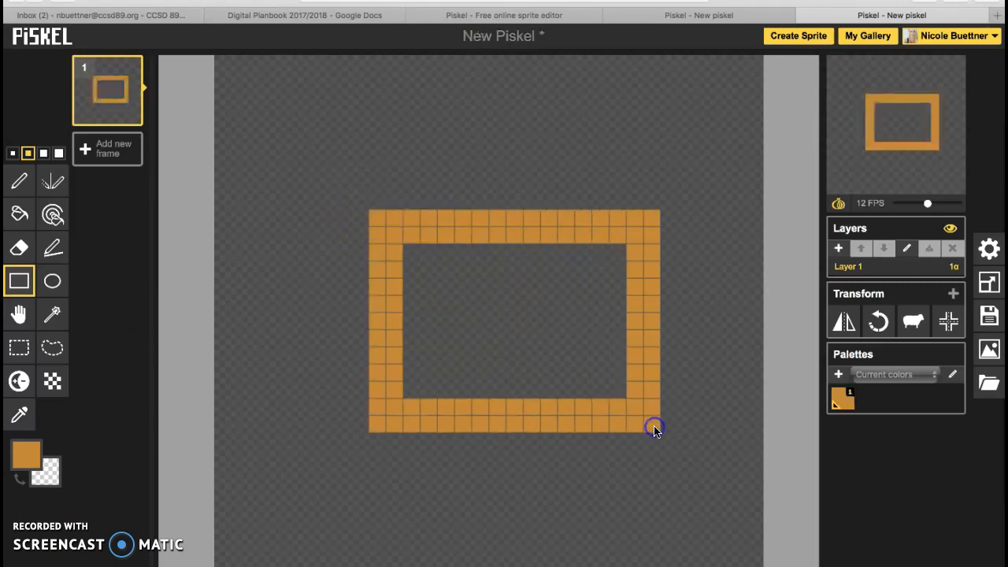
{"action": "left_click", "coordinate": [21, 216]}
{"action": "left_click", "coordinate": [497, 321]}
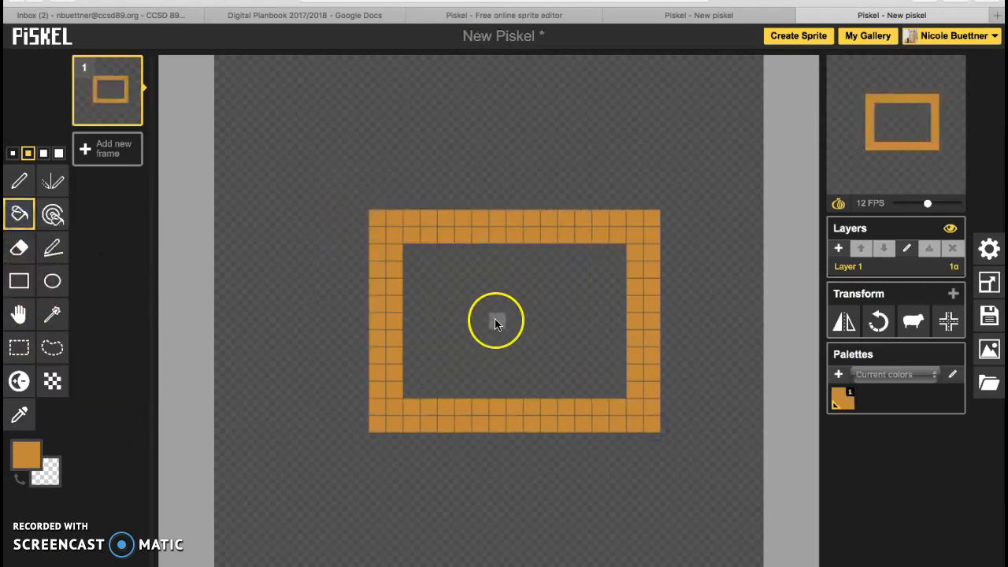
Step: Draw two white rectangular eyes, each about 4 by 3 pixels, side by side in the upper half of the head
{"action": "left_click", "coordinate": [19, 281]}
{"action": "left_click", "coordinate": [26, 454]}
{"action": "left_click_drag", "start_coordinate": [131, 504], "coordinate": [71, 482]}
{"action": "left_click", "coordinate": [120, 248]}
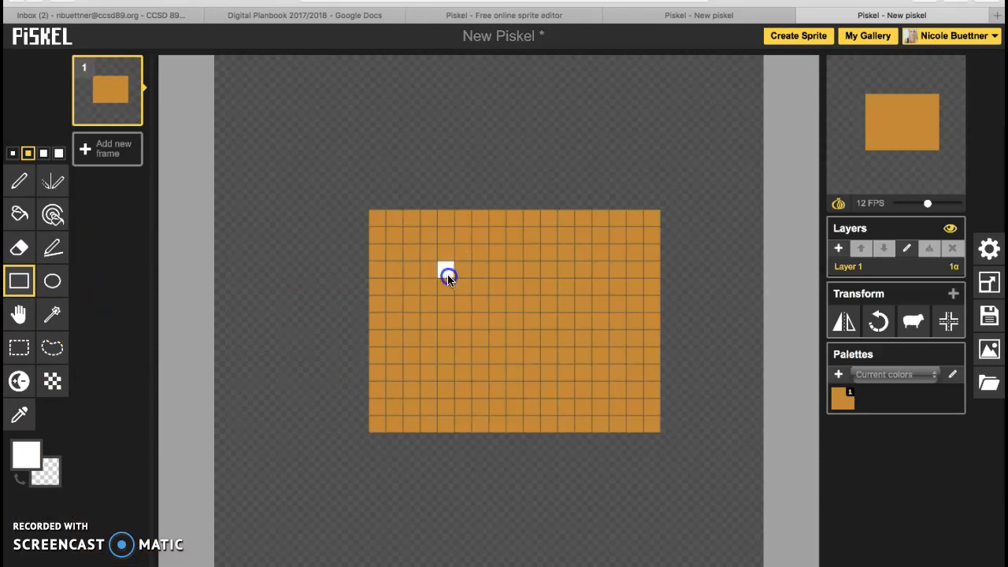
{"action": "left_click_drag", "start_coordinate": [435, 280], "coordinate": [483, 302]}
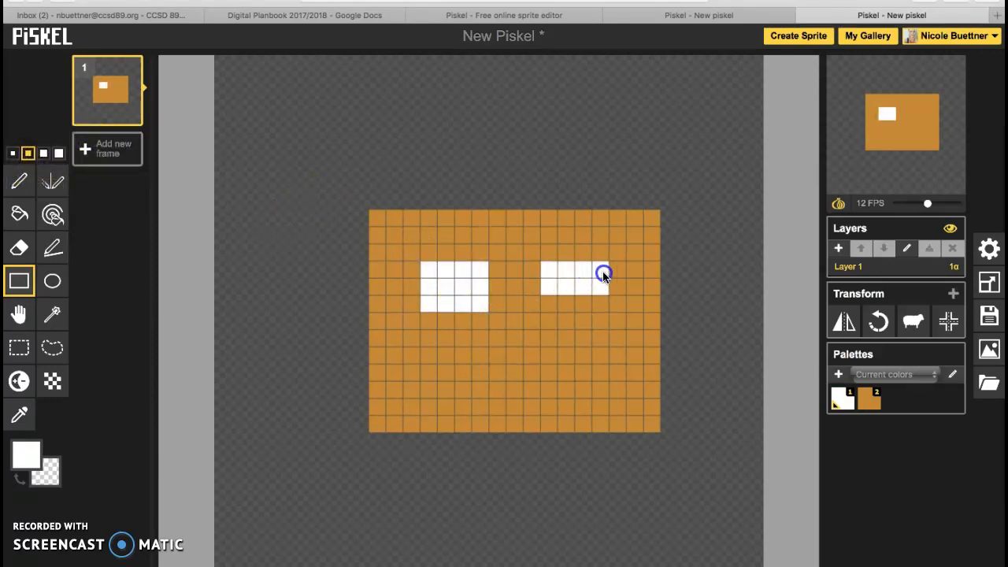
{"action": "left_click_drag", "start_coordinate": [603, 291], "coordinate": [552, 302]}
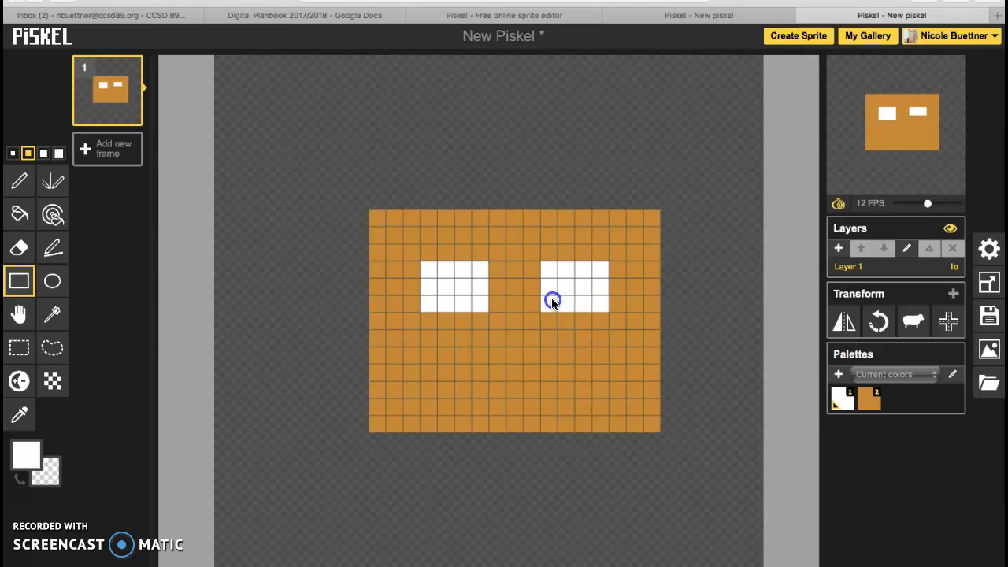
Step: Paint a blue 2 by 2 pixel iris in the lower-left corner of each white eye
{"action": "left_click", "coordinate": [26, 455]}
{"action": "left_click_drag", "start_coordinate": [158, 508], "coordinate": [111, 555]}
{"action": "left_click_drag", "start_coordinate": [181, 514], "coordinate": [179, 536]}
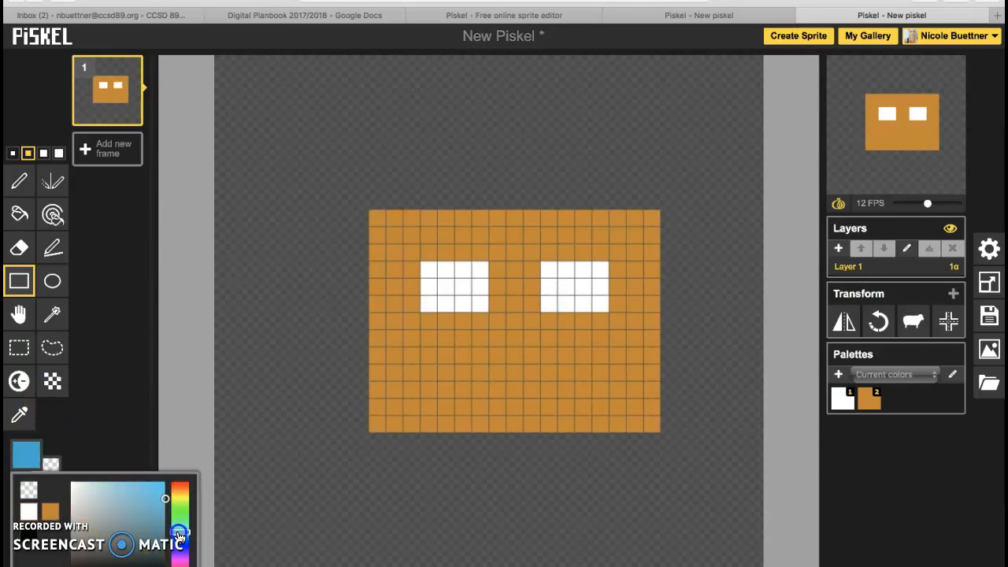
{"action": "left_click", "coordinate": [446, 302]}
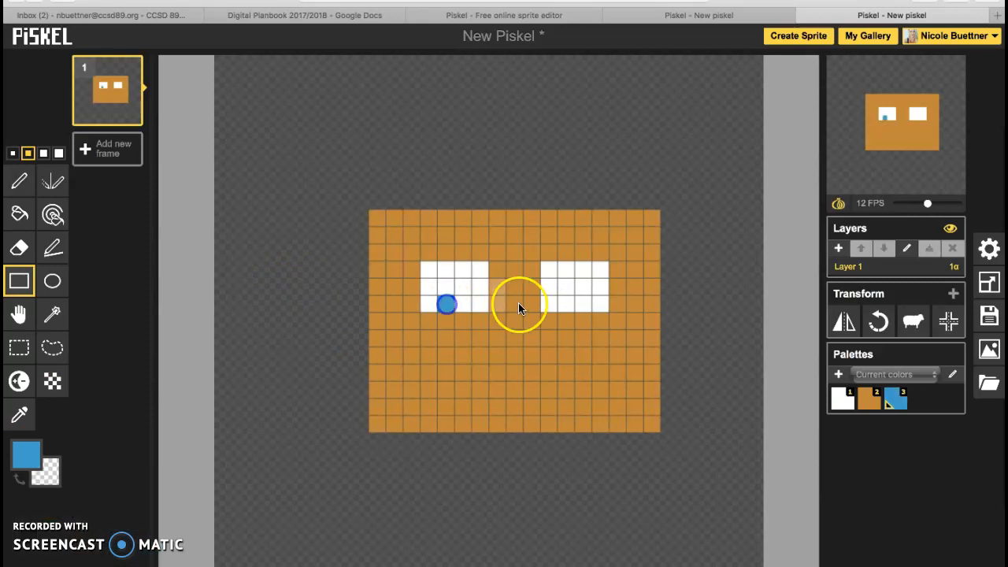
{"action": "left_click", "coordinate": [439, 294]}
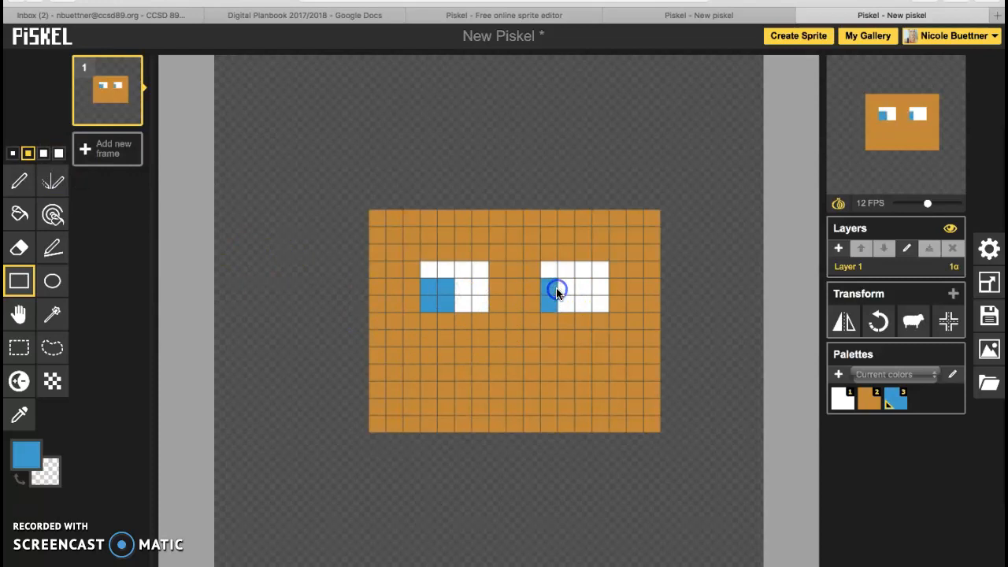
Step: Set the pen size to one pixel and add a black one-pixel pupil in the lower-left corner of each iris
{"action": "left_click", "coordinate": [26, 454]}
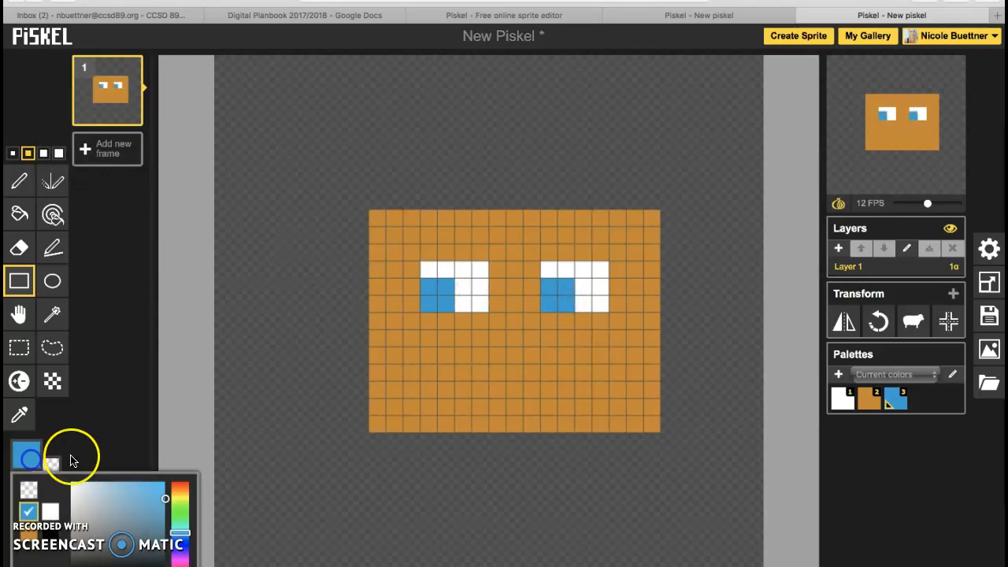
{"action": "left_click", "coordinate": [13, 153]}
{"action": "left_click", "coordinate": [432, 301]}
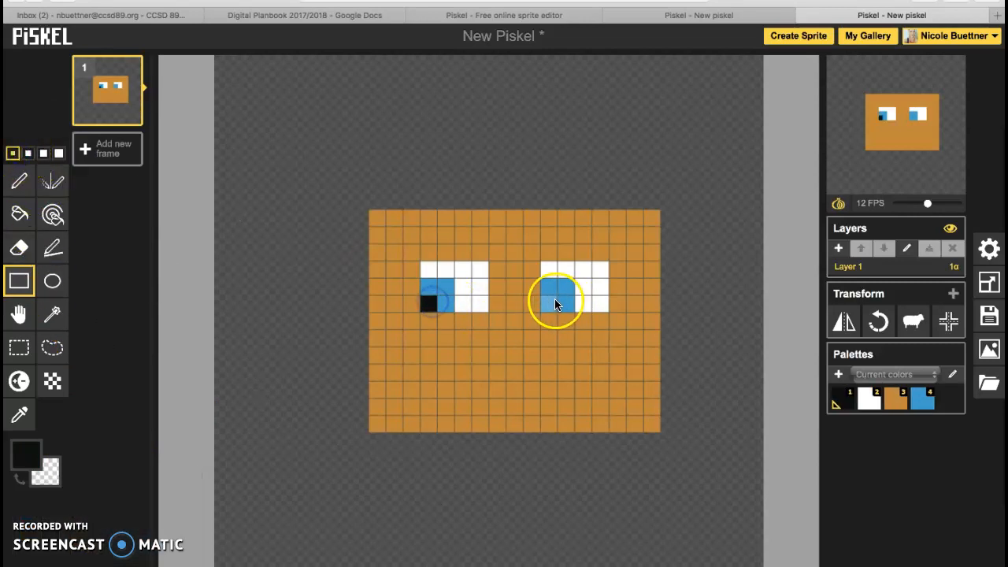
Step: Draw a near-black rectangular mouth outline about 11 by 3 pixels below the eyes
{"action": "left_click", "coordinate": [26, 454]}
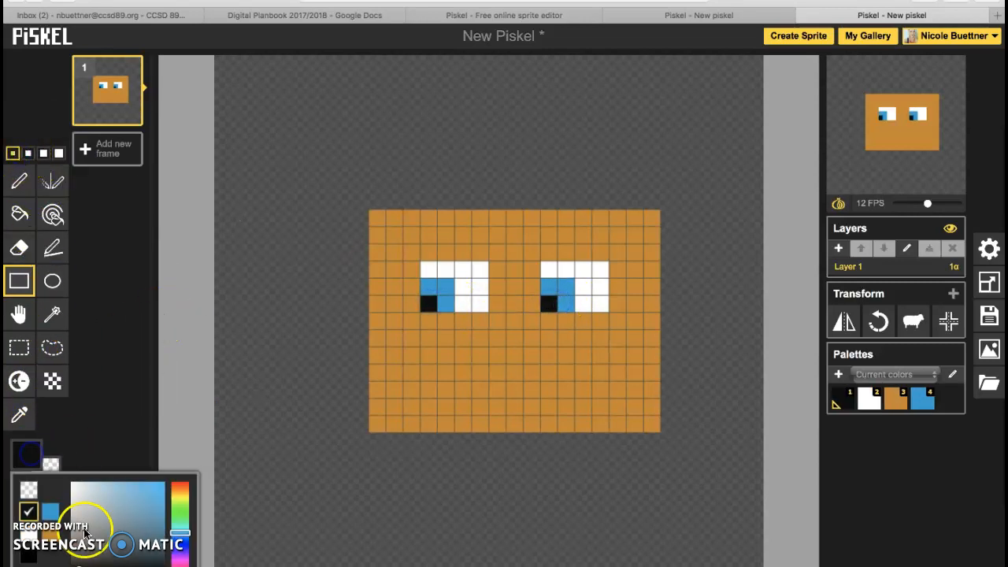
{"action": "left_click_drag", "start_coordinate": [170, 517], "coordinate": [173, 487]}
{"action": "left_click", "coordinate": [131, 426]}
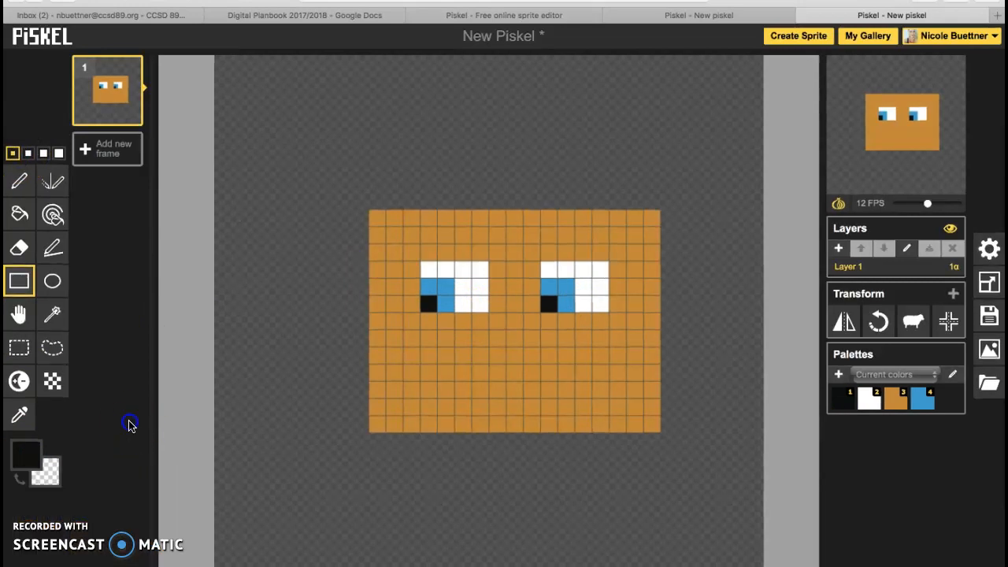
{"action": "mouse_move", "coordinate": [465, 410]}
{"action": "left_mouse_down"}
{"action": "mouse_move", "coordinate": [580, 420]}
{"action": "mouse_move", "coordinate": [581, 407]}
{"action": "left_mouse_up"}
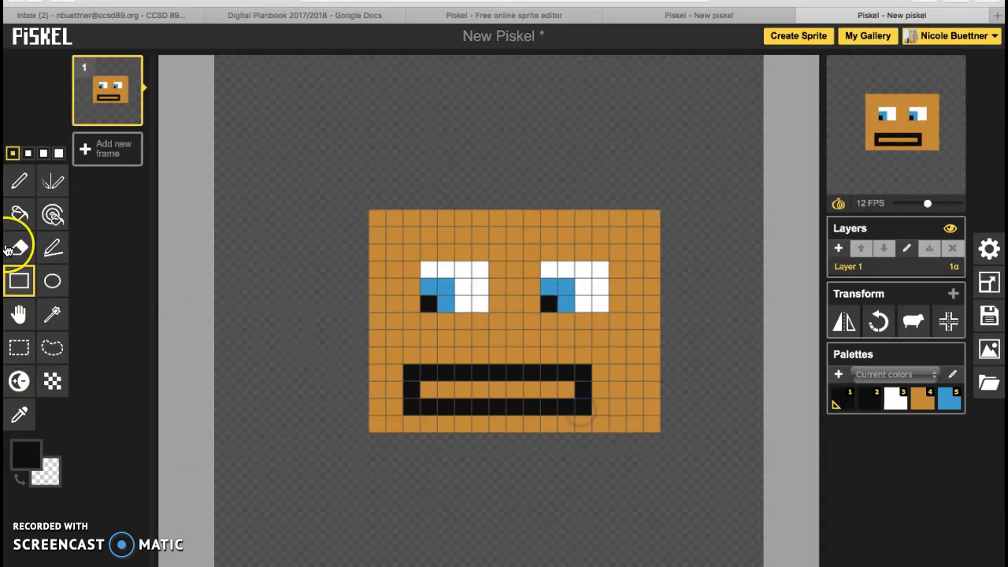
Step: Recolour the mouth outline orange-red with the Paint bucket tool
{"action": "left_click", "coordinate": [18, 214]}
{"action": "left_click", "coordinate": [23, 447]}
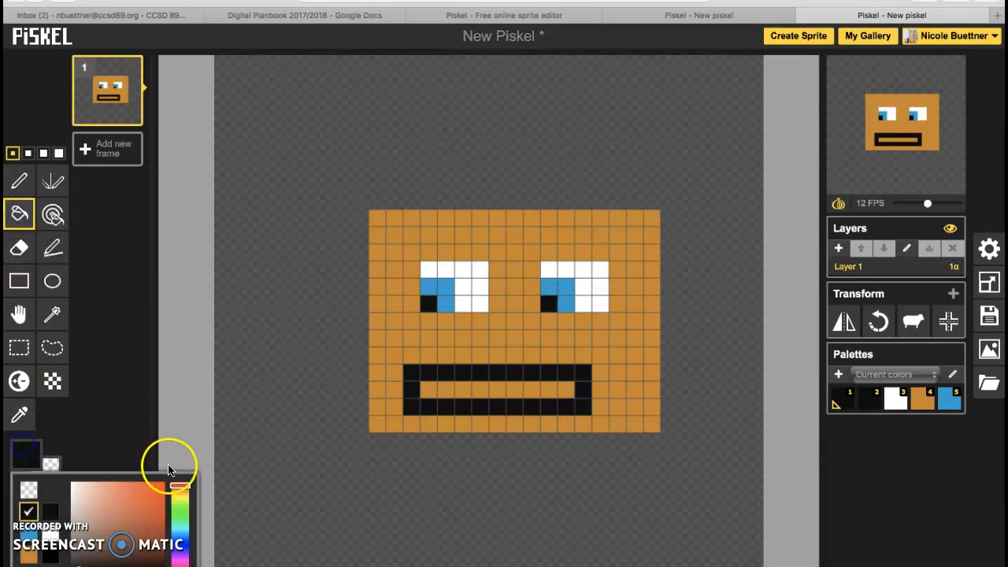
{"action": "left_click", "coordinate": [421, 380]}
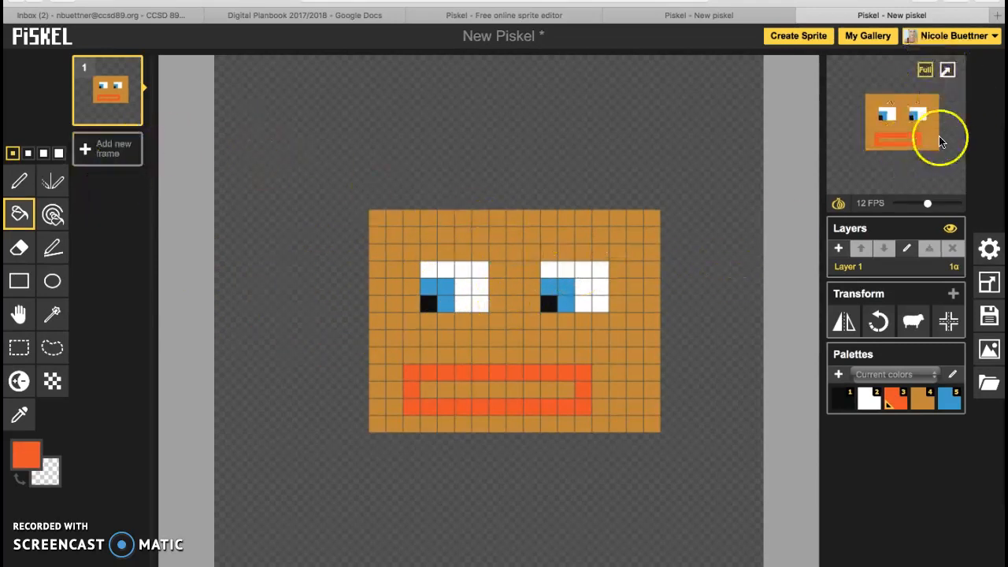
Step: Add a blank second frame, toggle the onion skin off and back on, and reselect the first frame
{"action": "left_click", "coordinate": [109, 150]}
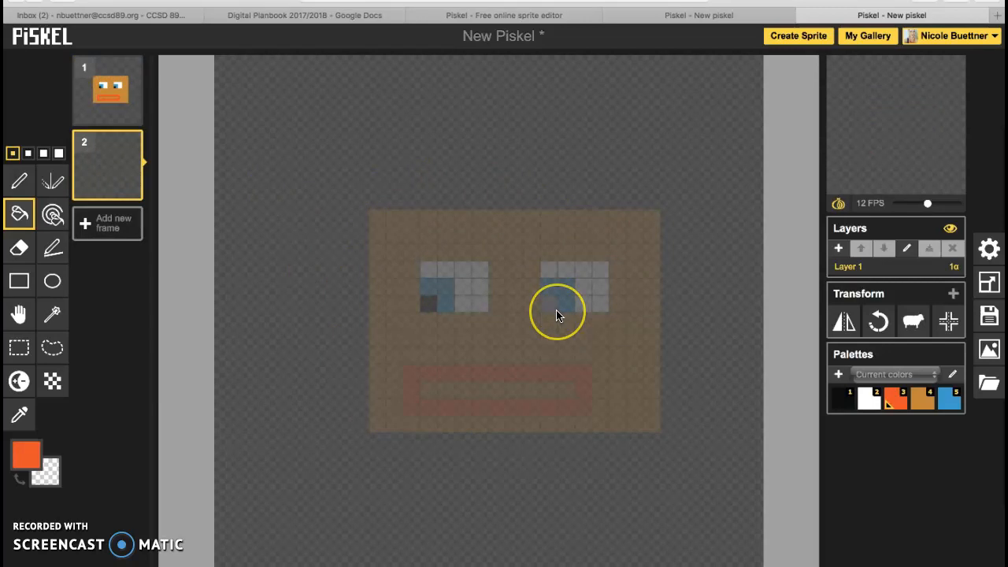
{"action": "left_click", "coordinate": [841, 203]}
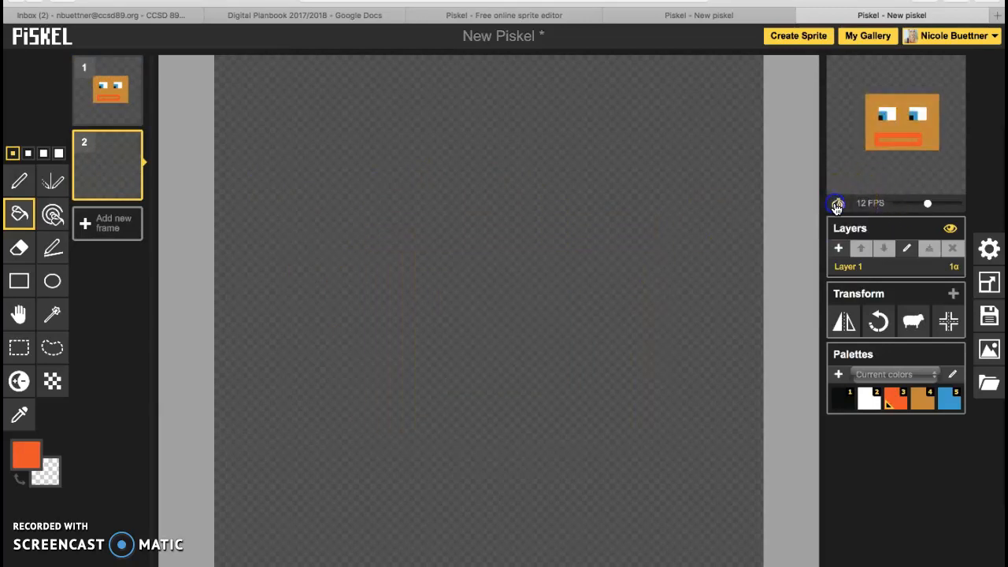
{"action": "left_click", "coordinate": [840, 203]}
{"action": "left_click", "coordinate": [840, 205]}
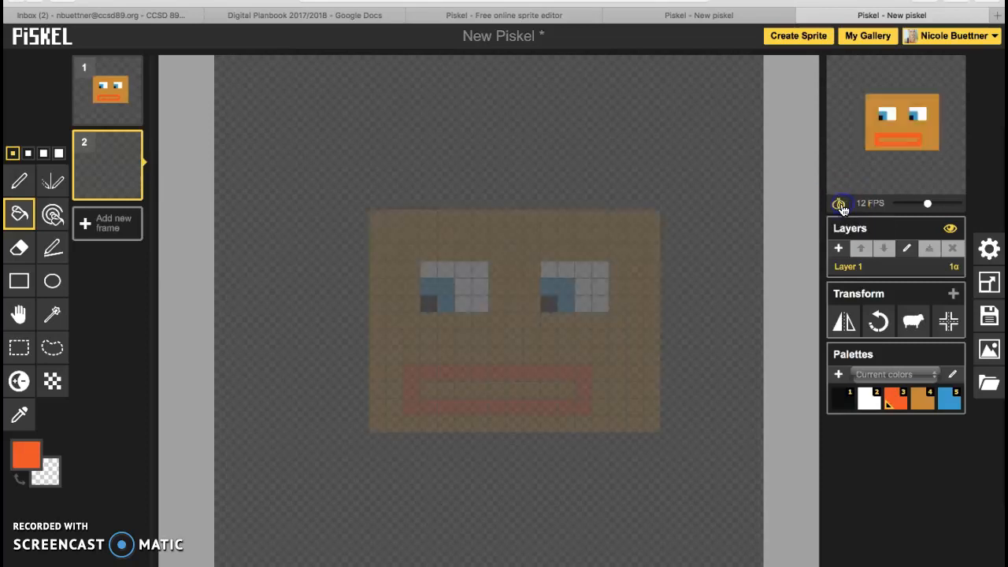
{"action": "left_click", "coordinate": [108, 95]}
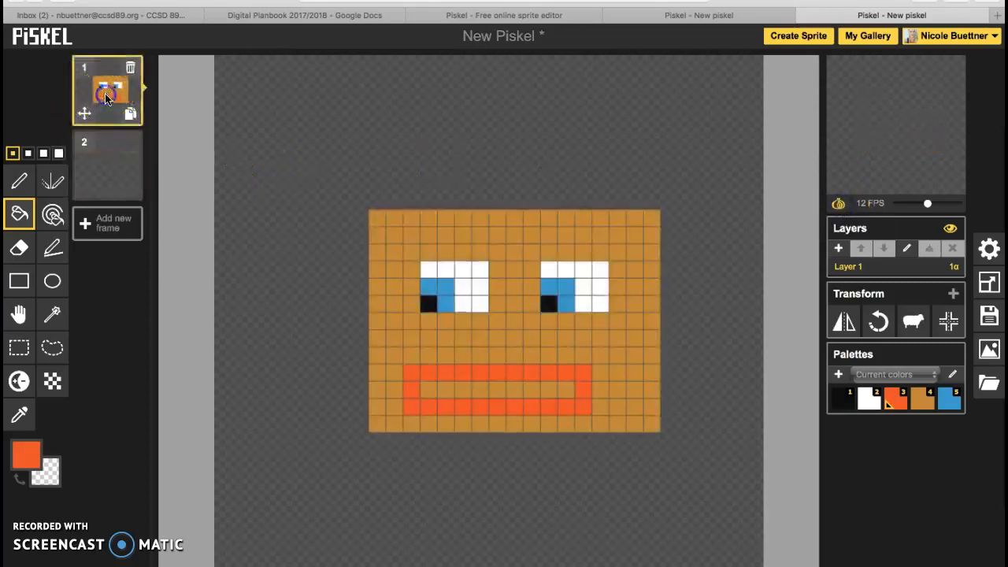
Step: Turn the onion skin off and replace the blank second frame with a duplicate of the first frame
{"action": "left_click", "coordinate": [112, 155]}
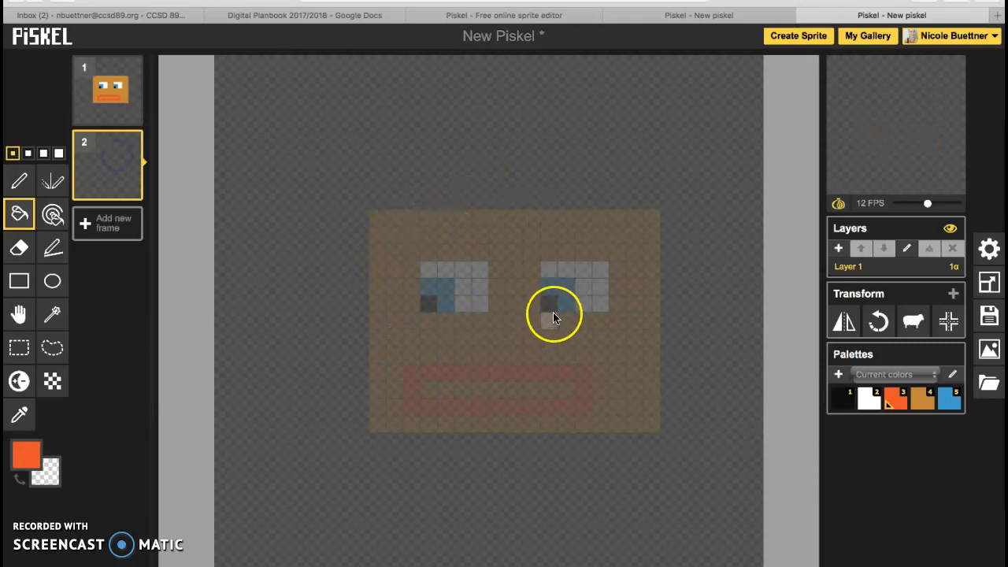
{"action": "left_click", "coordinate": [839, 203]}
{"action": "mouse_move", "coordinate": [121, 180]}
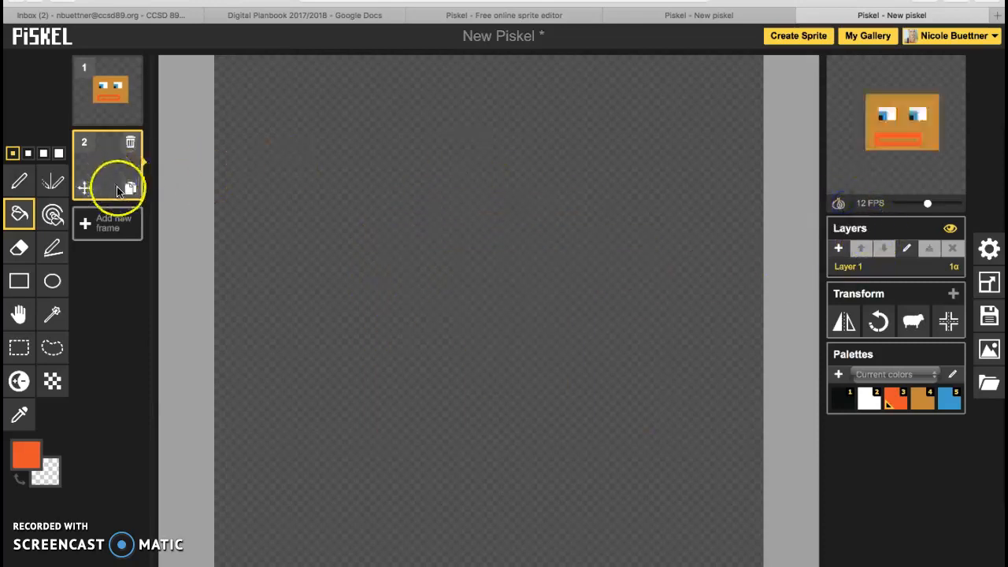
{"action": "left_click", "coordinate": [130, 144]}
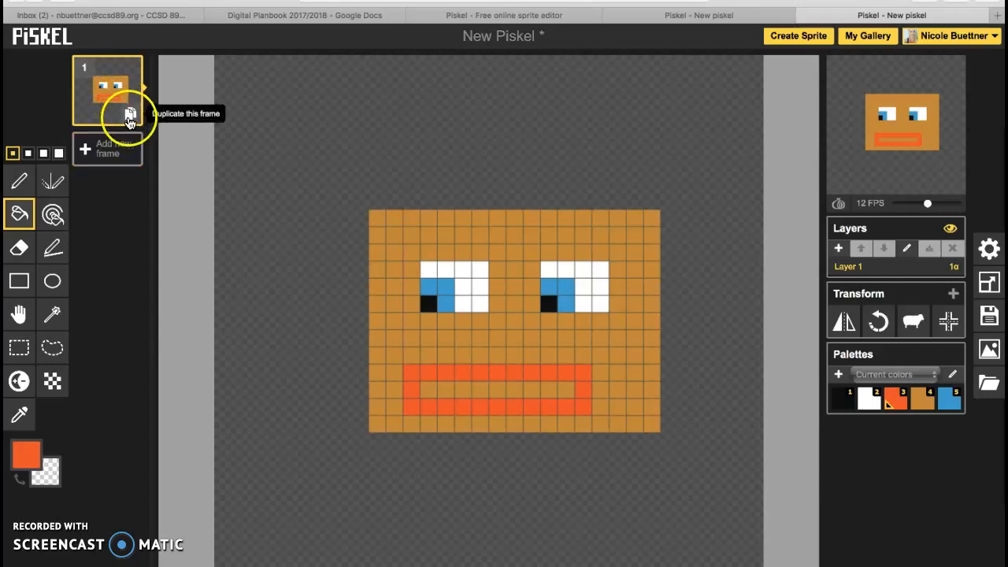
{"action": "left_click", "coordinate": [130, 116]}
{"action": "left_click", "coordinate": [103, 180]}
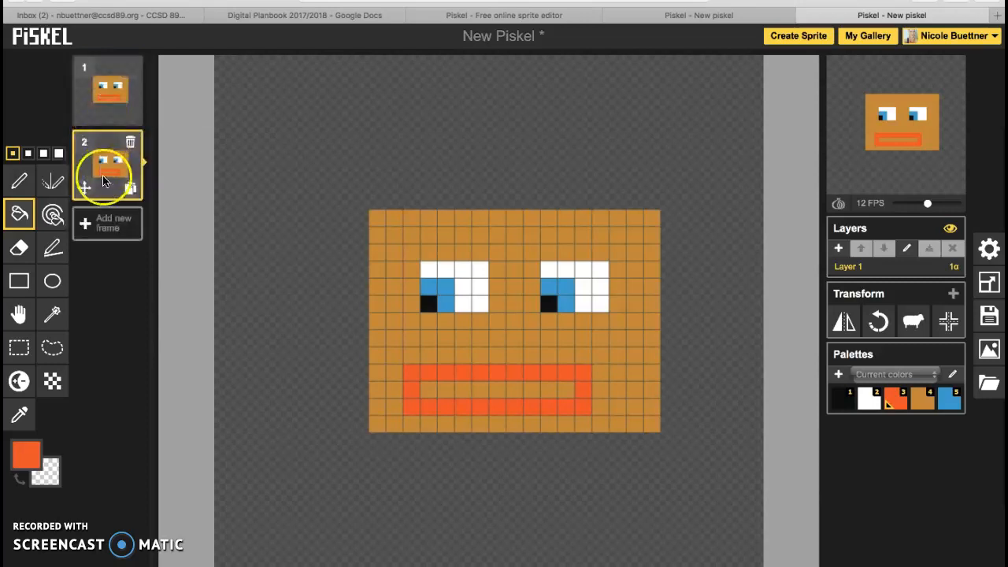
{"action": "left_click_drag", "start_coordinate": [103, 179], "coordinate": [103, 130]}
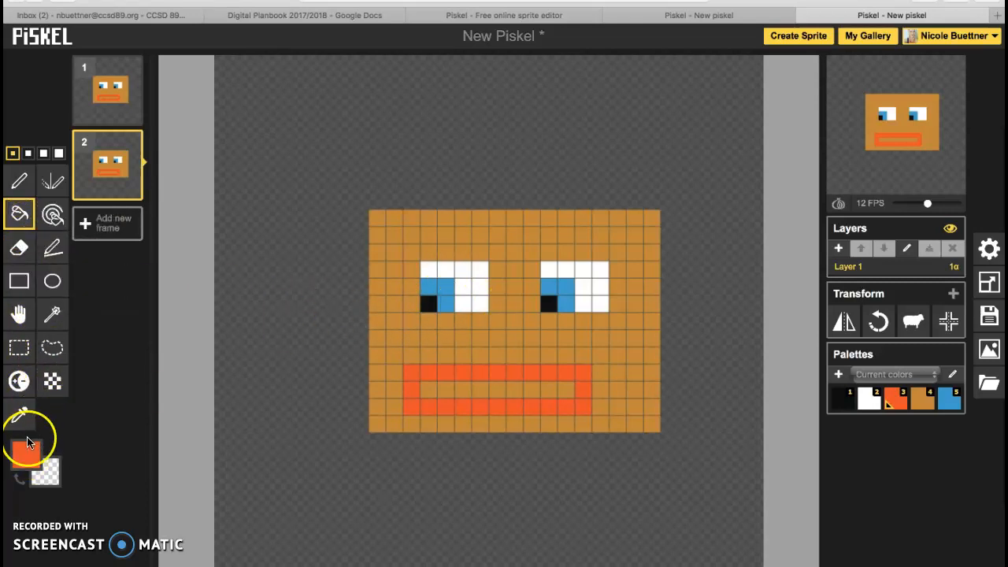
Step: Paint over the irises and pupils of both eyes in the second frame with off-white using the Pen tool
{"action": "left_click", "coordinate": [19, 185]}
{"action": "left_click", "coordinate": [24, 457]}
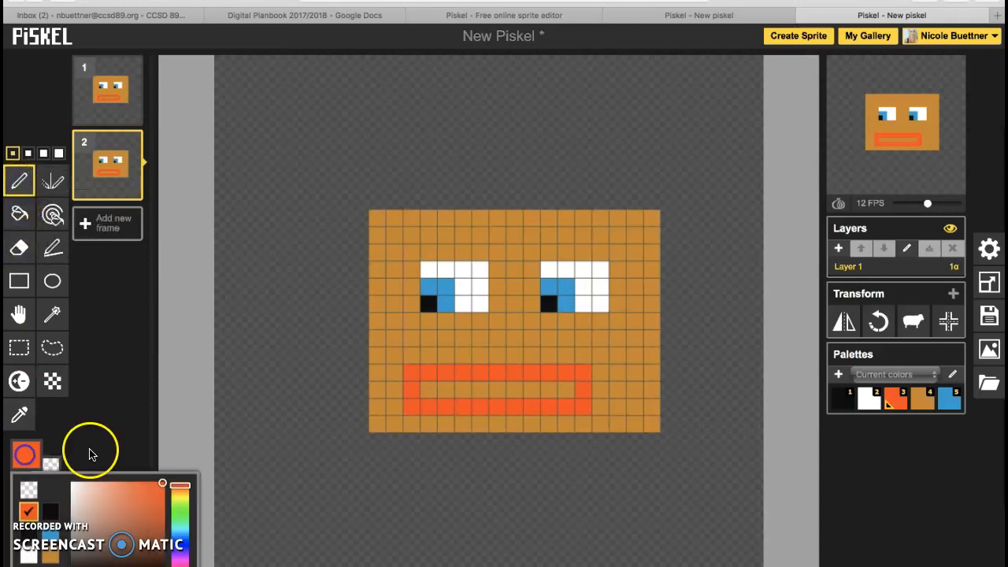
{"action": "left_click", "coordinate": [76, 490]}
{"action": "mouse_move", "coordinate": [450, 288]}
{"action": "left_mouse_down"}
{"action": "mouse_move", "coordinate": [434, 302]}
{"action": "mouse_move", "coordinate": [453, 304]}
{"action": "left_mouse_up"}
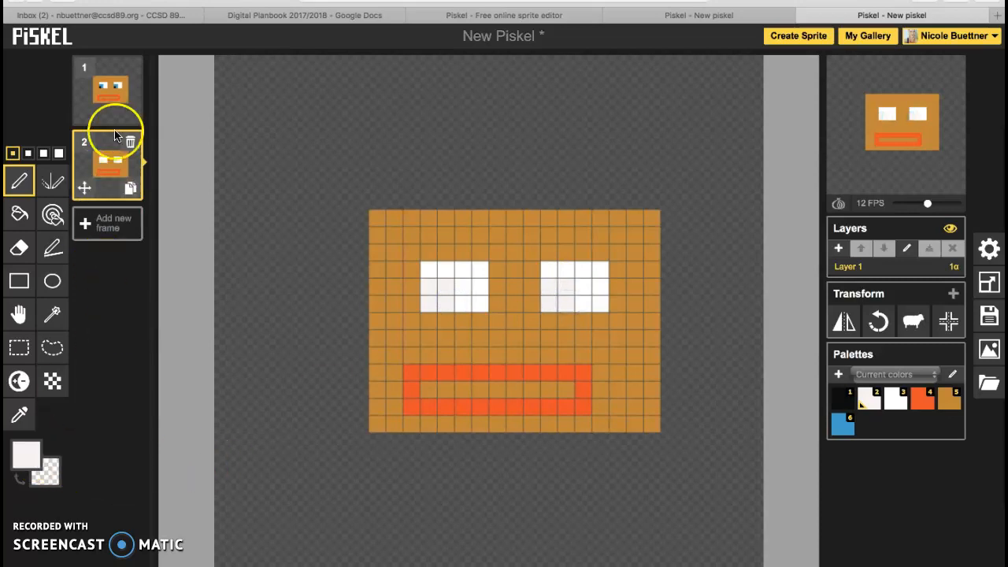
Step: In the second frame, paint a 2 by 2 pixel iris in the first frame's blue at each eye's lower right, with a near-black pupil in its lower-right corner
{"action": "left_click", "coordinate": [110, 109]}
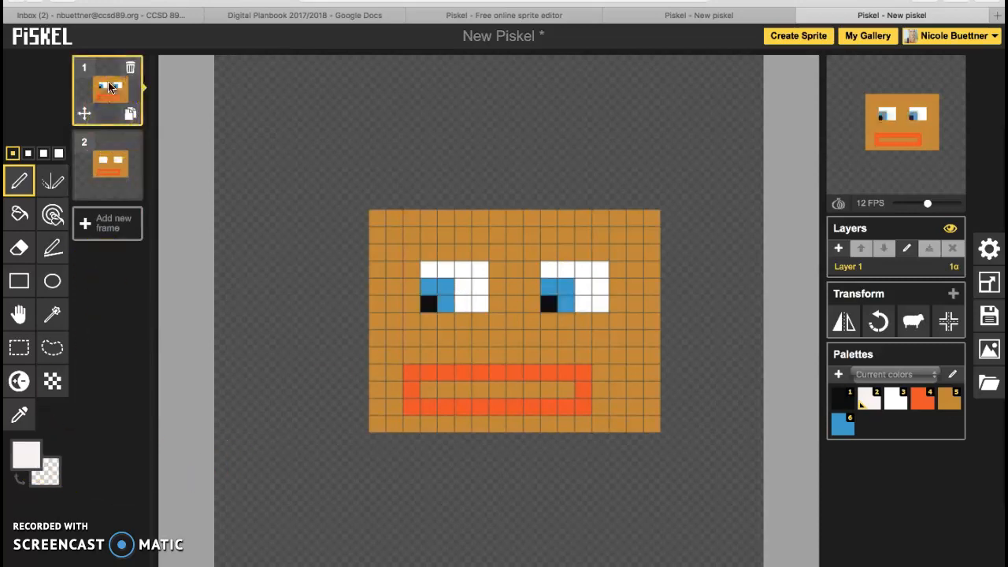
{"action": "left_click", "coordinate": [20, 415]}
{"action": "left_click", "coordinate": [431, 289]}
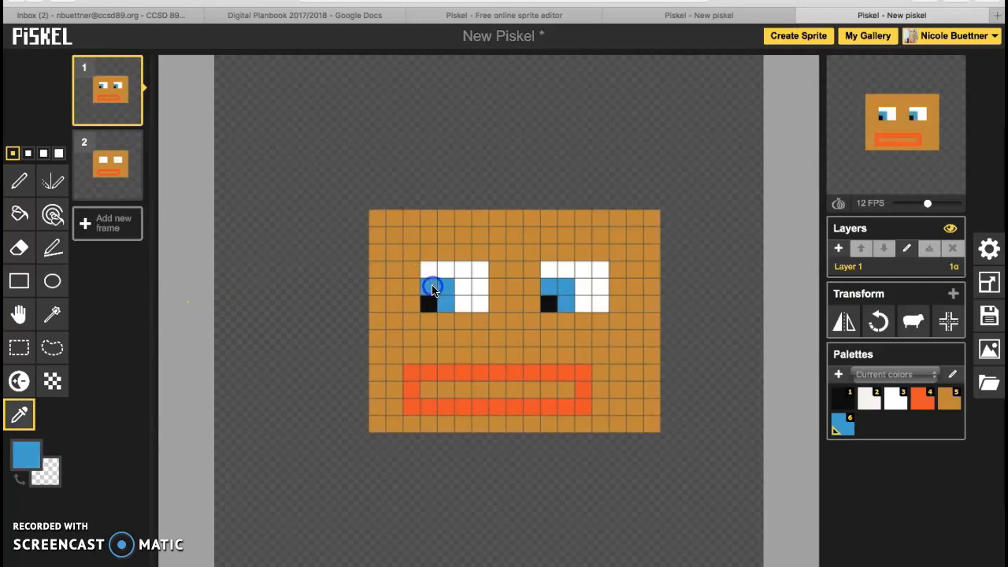
{"action": "left_click", "coordinate": [127, 165]}
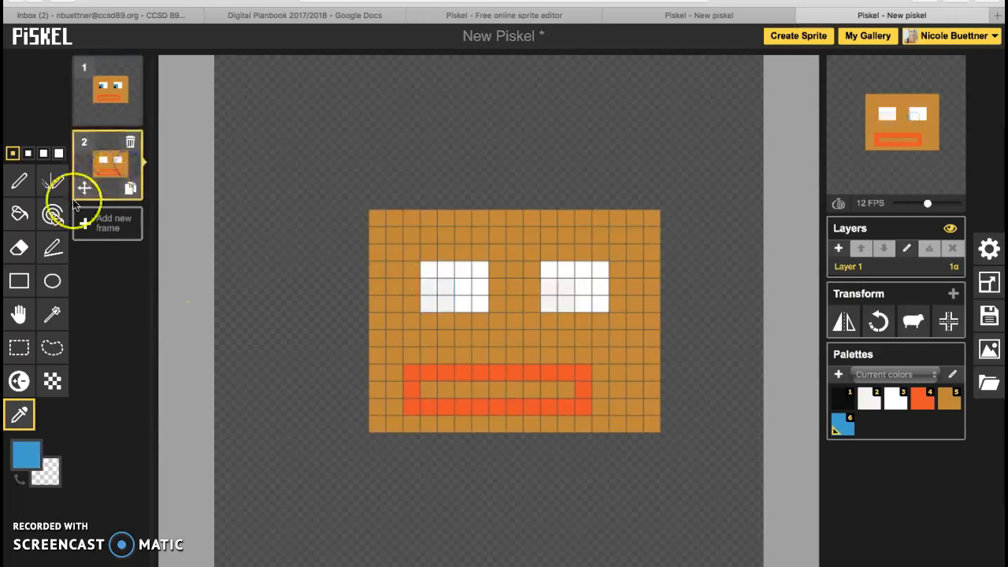
{"action": "left_click", "coordinate": [20, 180]}
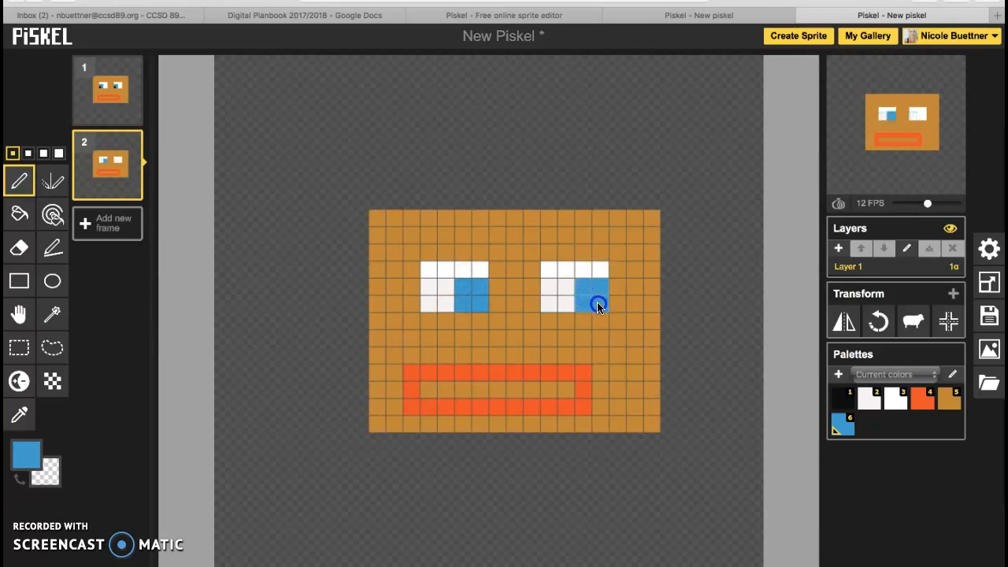
{"action": "left_click", "coordinate": [26, 455]}
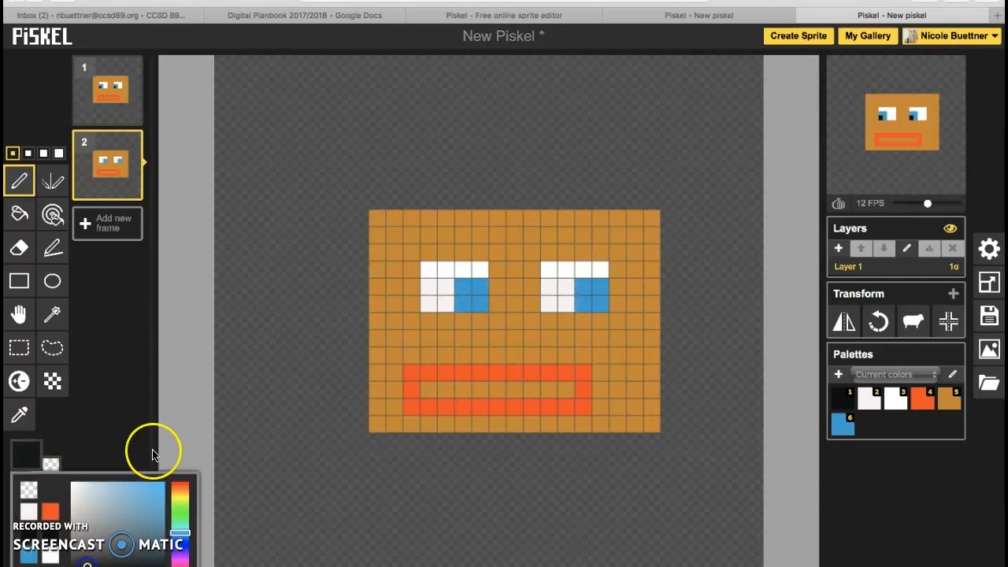
{"action": "left_click", "coordinate": [150, 425]}
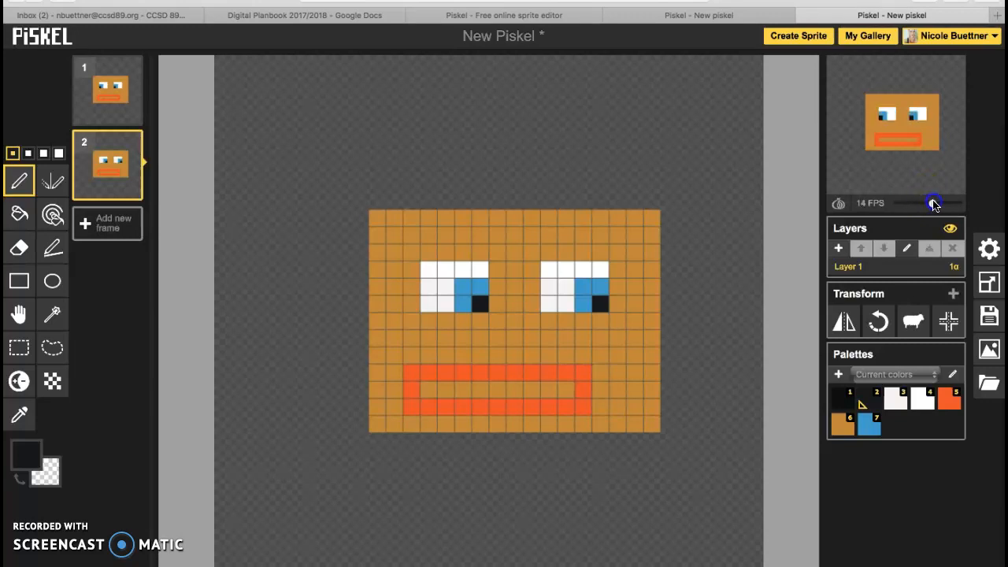
Step: Switch to the other Piskel sprite with the glasses-wearing character and compare its arm and eye positions across the three frames
{"action": "left_click", "coordinate": [679, 16]}
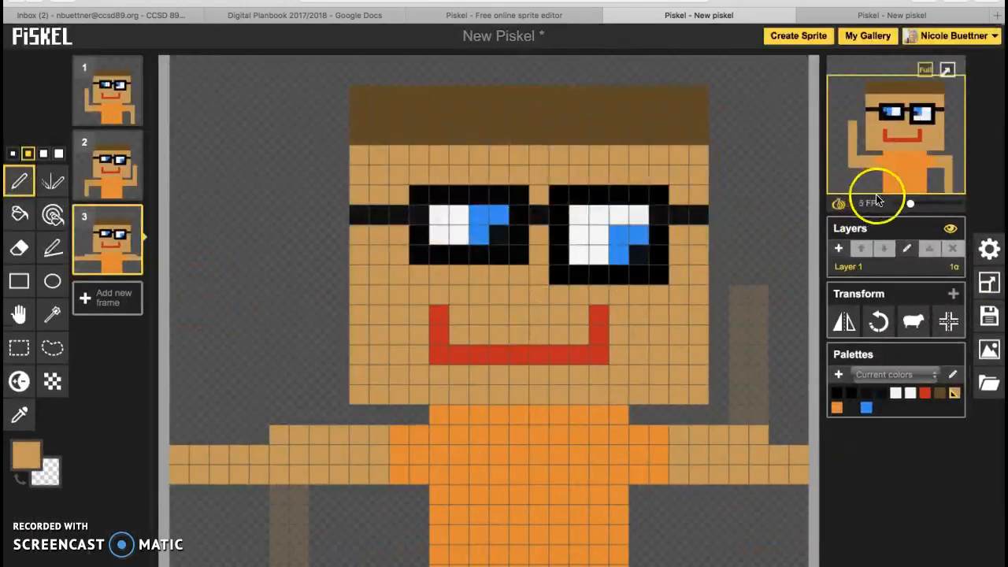
{"action": "scroll", "coordinate": [754, 355], "scroll_direction": "down", "scroll_amount": 3}
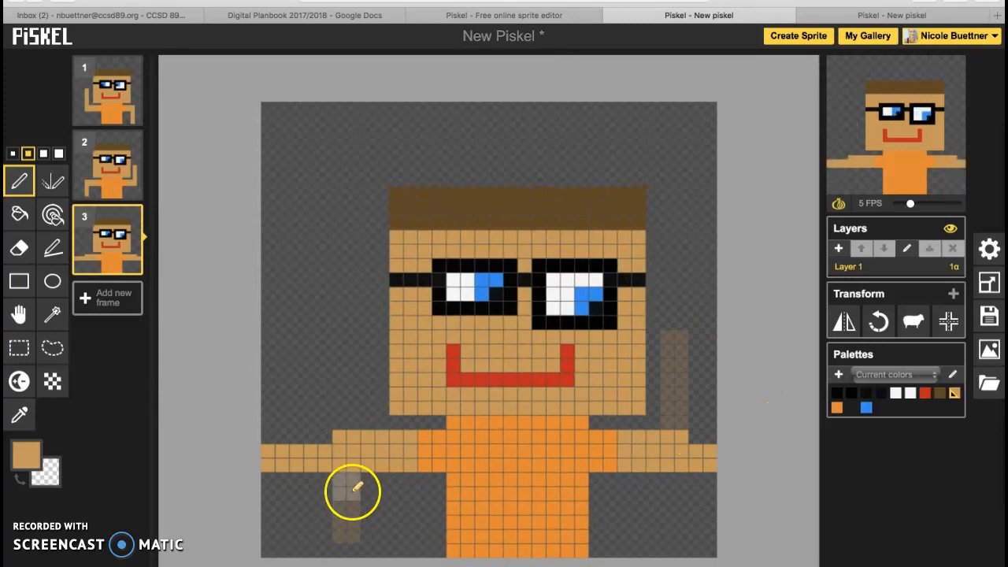
{"action": "left_click", "coordinate": [108, 162]}
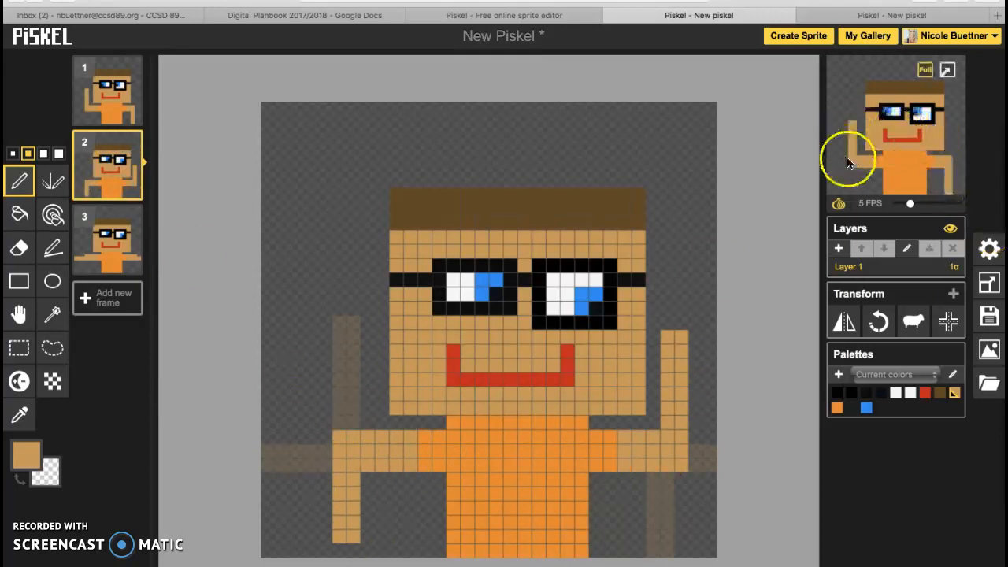
{"action": "left_click", "coordinate": [111, 242]}
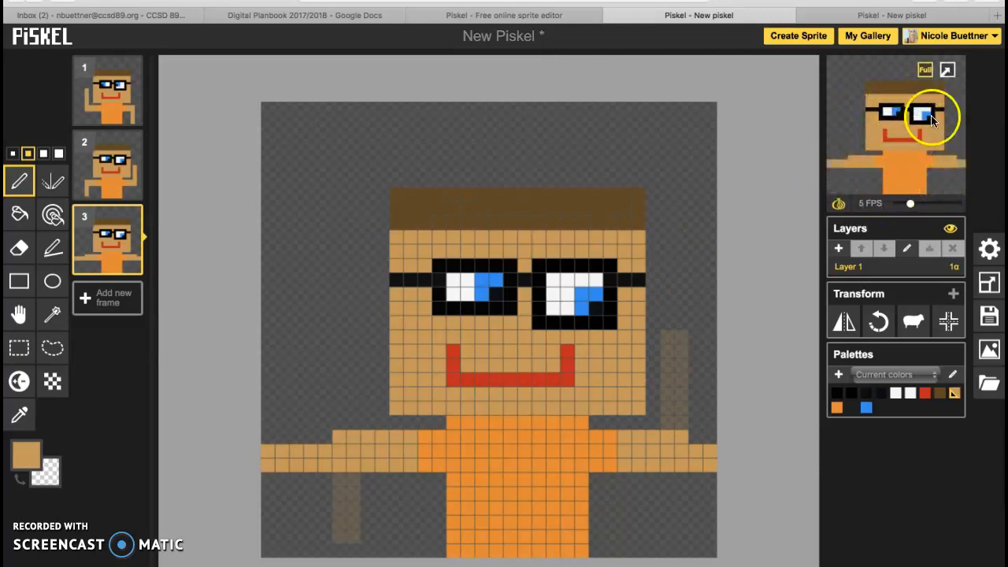
{"action": "left_click", "coordinate": [114, 90]}
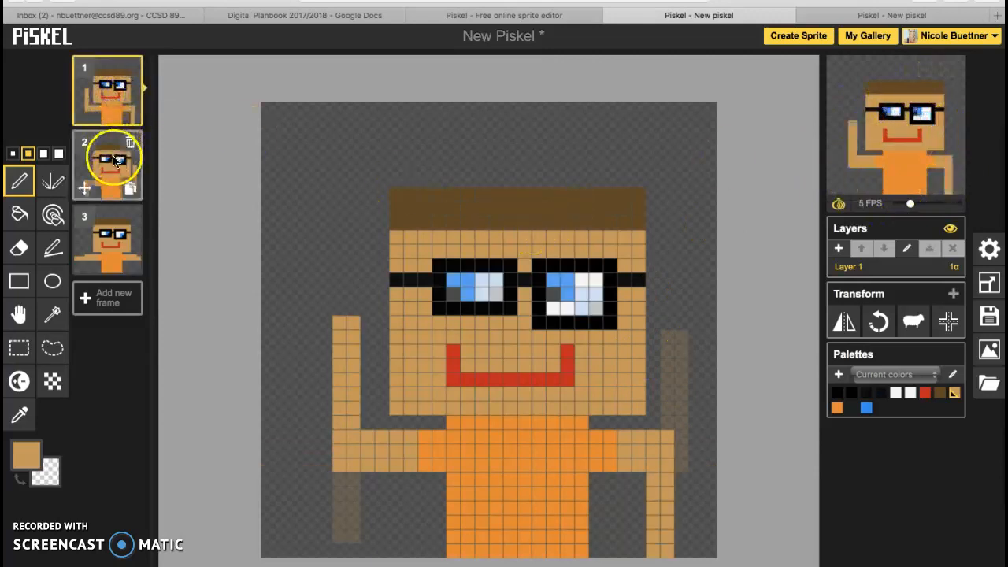
{"action": "left_click", "coordinate": [114, 160]}
{"action": "left_click", "coordinate": [108, 92]}
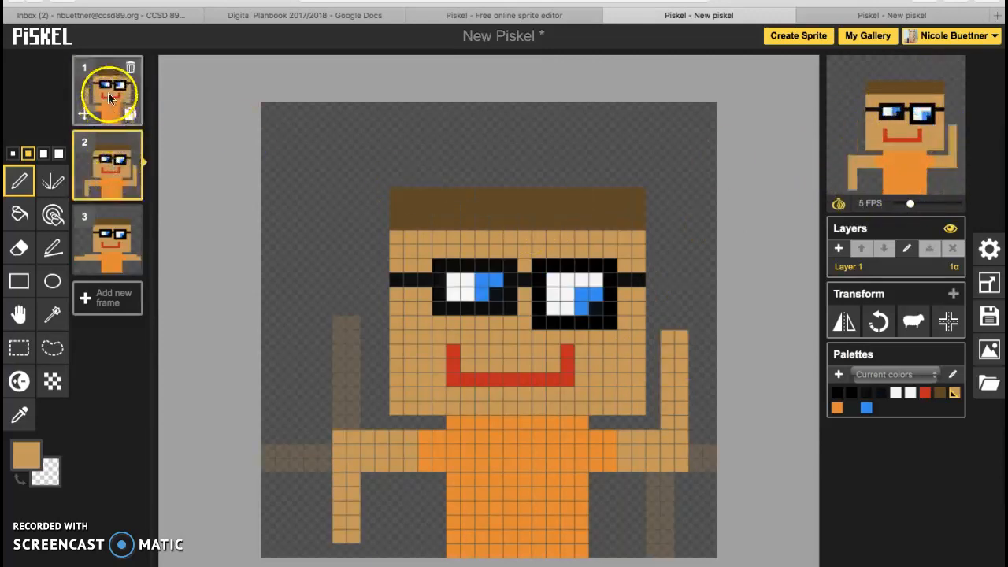
{"action": "left_click", "coordinate": [108, 160]}
Step: Mirror the third frame's character horizontally
{"action": "left_click", "coordinate": [115, 245]}
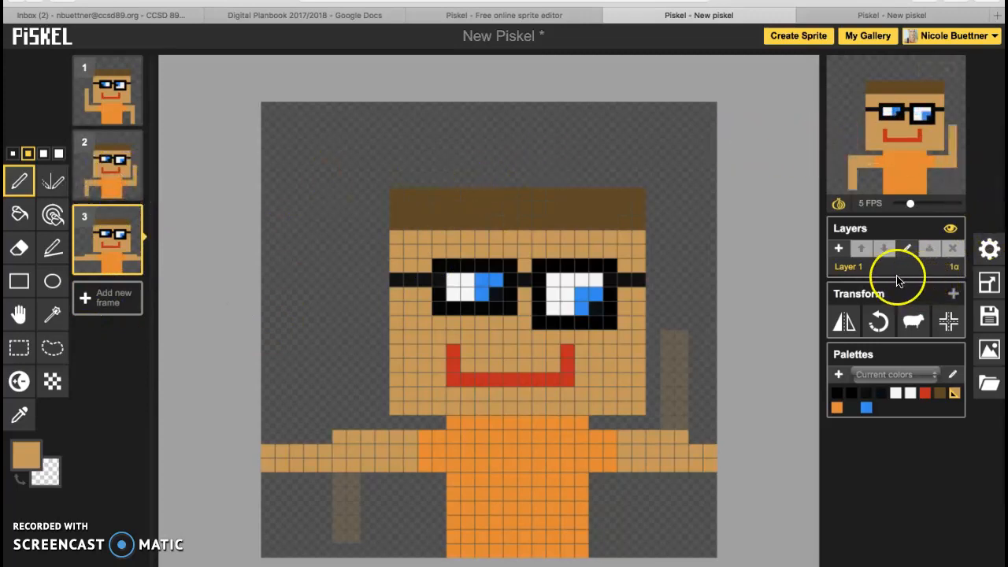
{"action": "left_click", "coordinate": [847, 327], "text": "alt"}
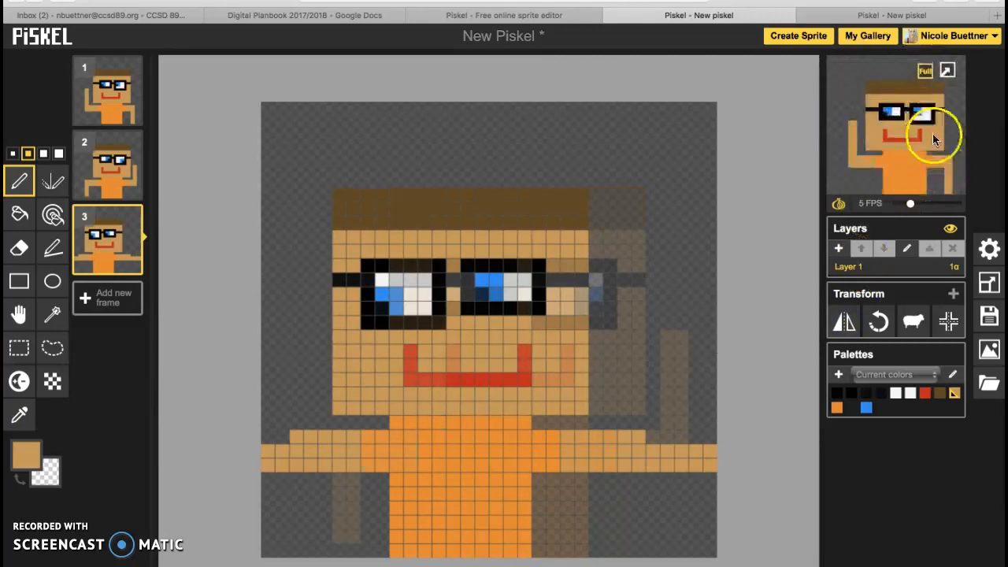
Step: Rotate the third frame's character counterclockwise through a full turn in four quarter-turn steps
{"action": "left_click", "coordinate": [881, 323]}
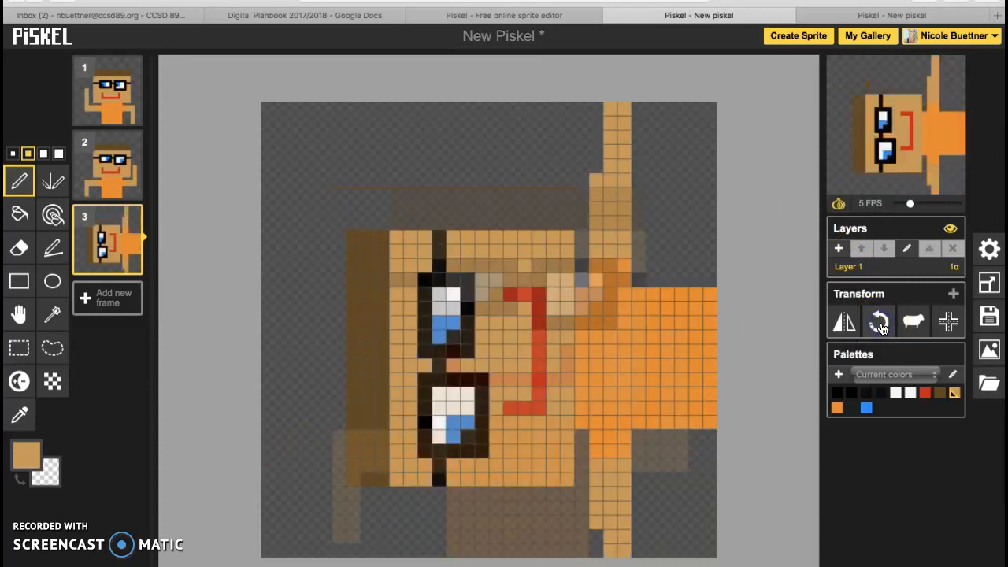
{"action": "left_click", "coordinate": [882, 329]}
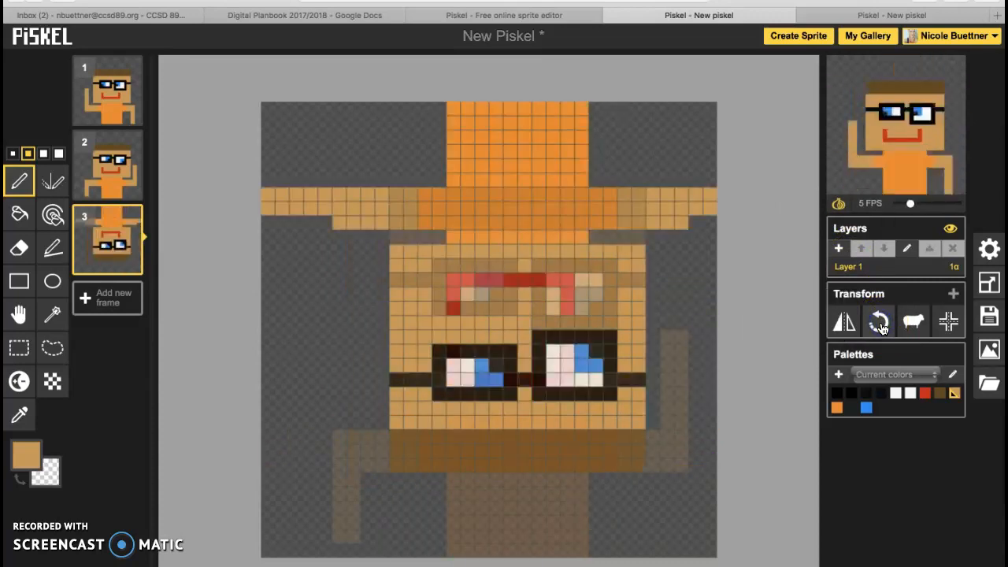
{"action": "left_click", "coordinate": [882, 329]}
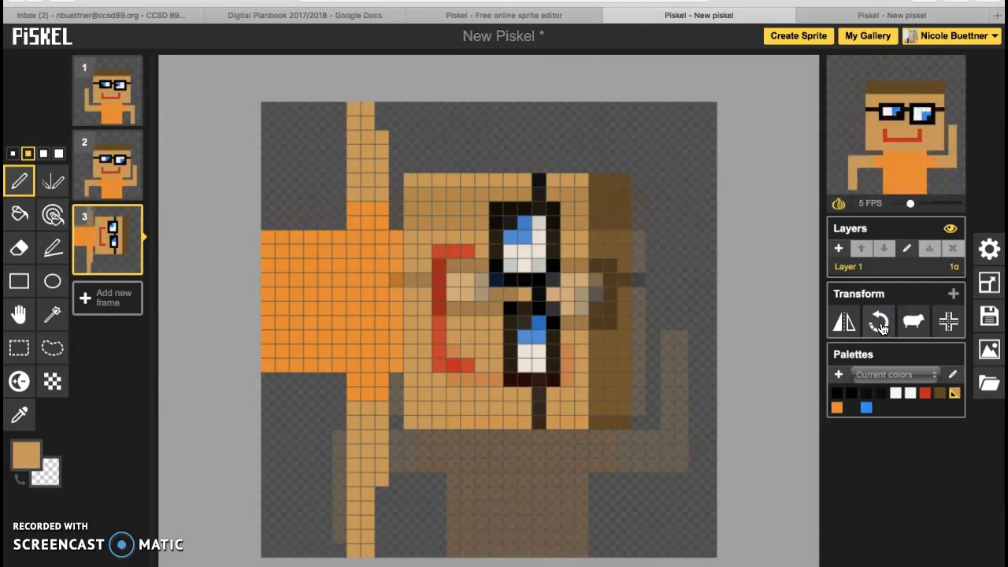
{"action": "left_click", "coordinate": [881, 328]}
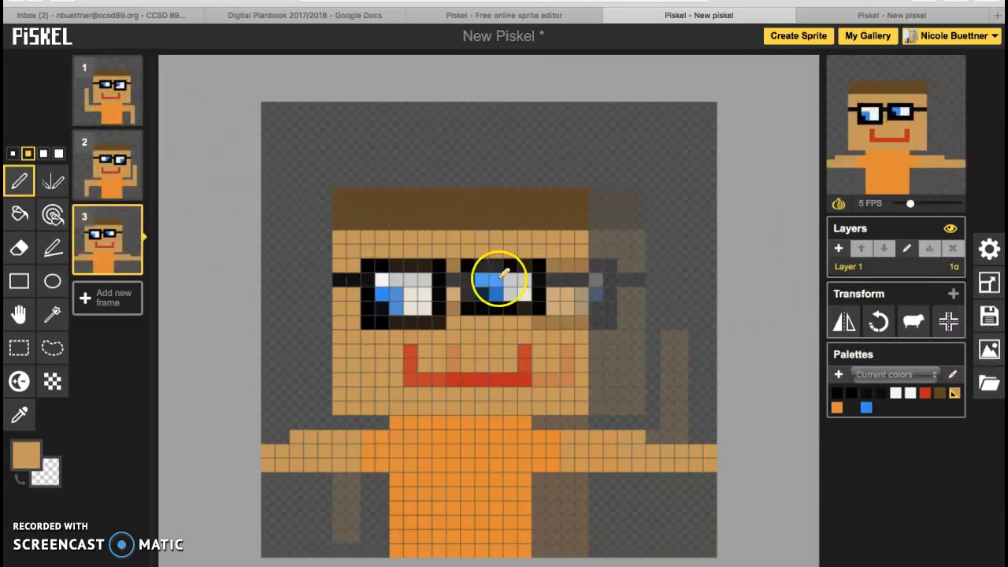
{"action": "mouse_move", "coordinate": [122, 244]}
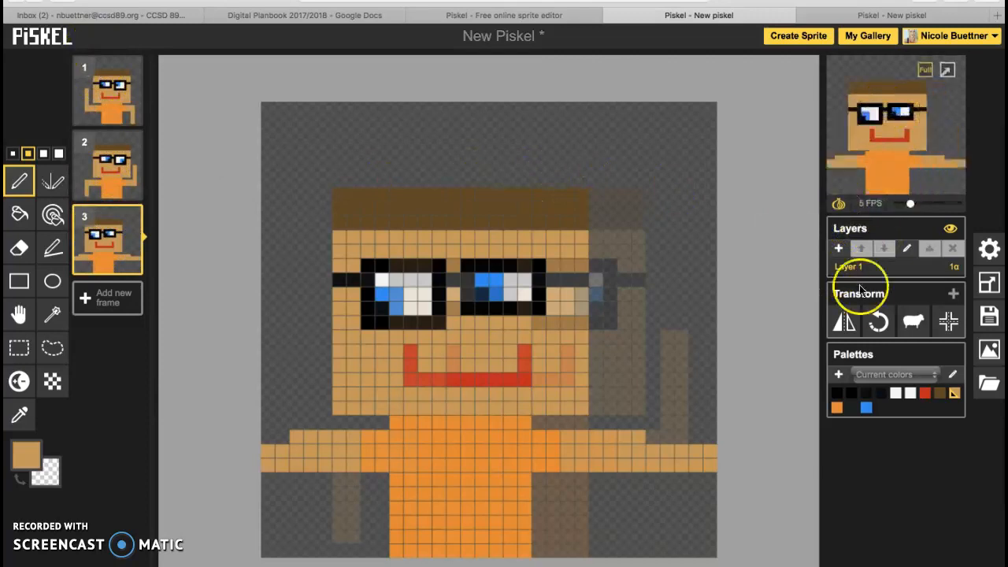
{"action": "left_click", "coordinate": [914, 323]}
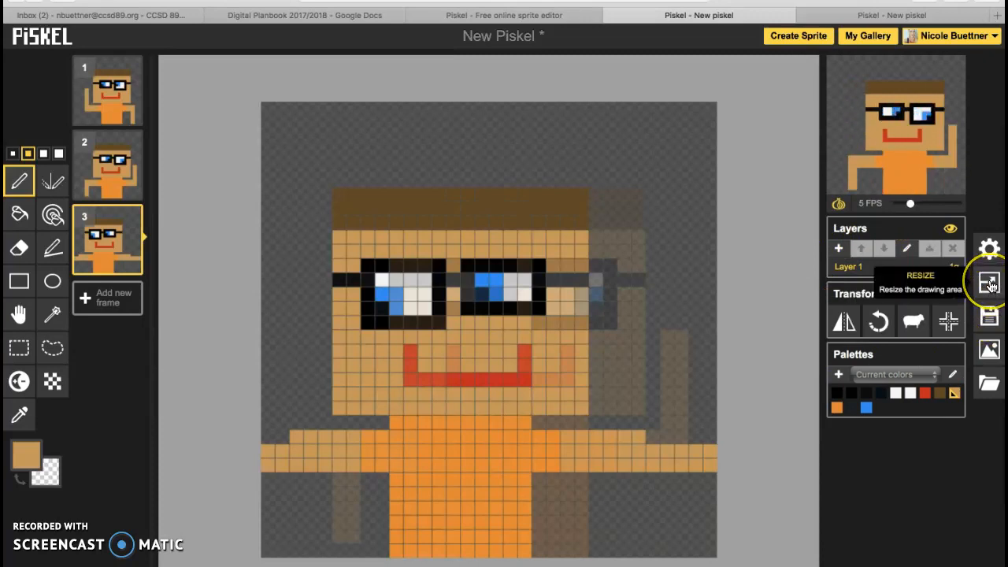
{"action": "left_click", "coordinate": [991, 350]}
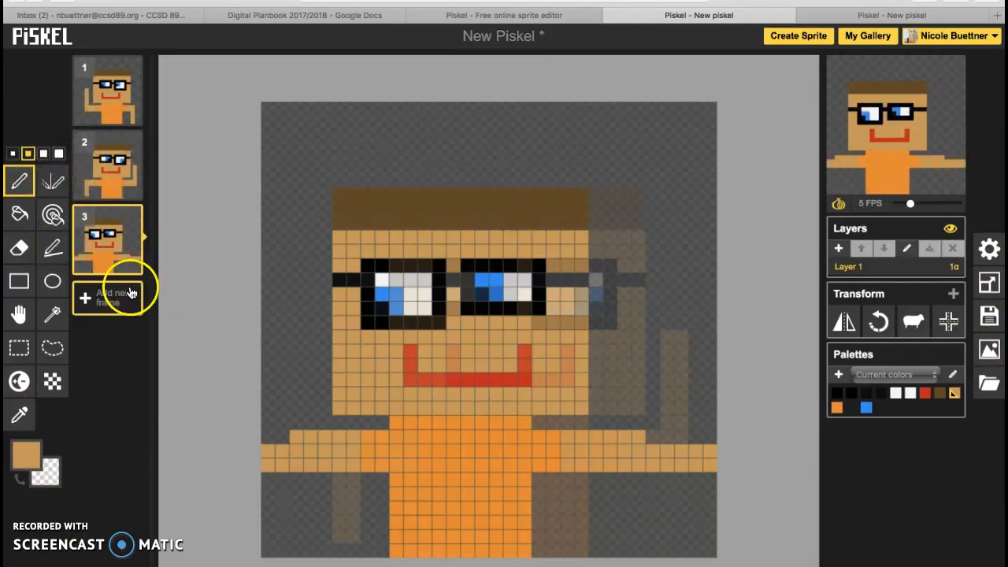
Step: Add a blank fourth frame to the character's animation and leave the full-screen view
{"action": "mouse_move", "coordinate": [118, 195]}
{"action": "mouse_move", "coordinate": [114, 222]}
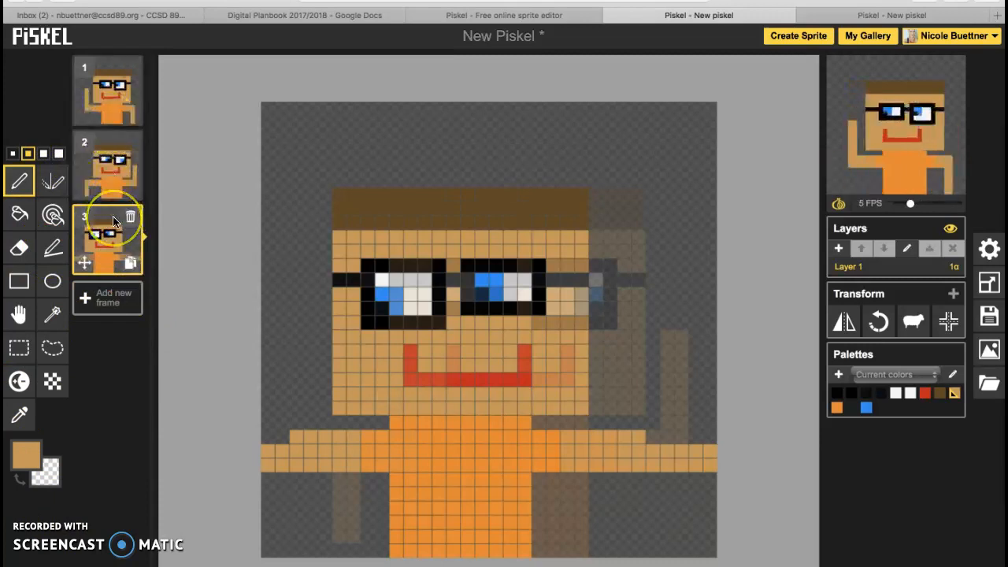
{"action": "left_click", "coordinate": [109, 302]}
{"action": "mouse_move", "coordinate": [94, 91]}
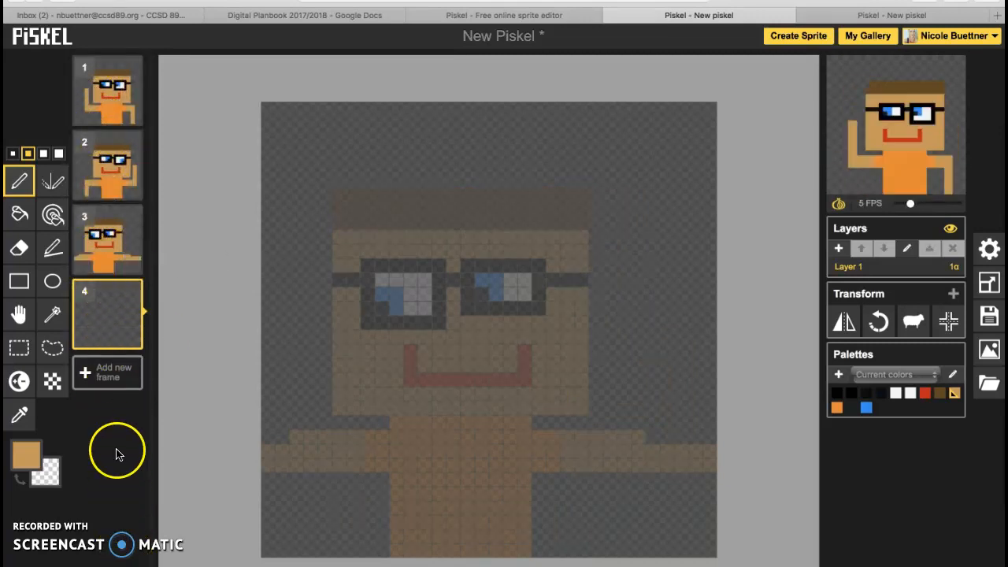
{"action": "key", "text": "Escape"}
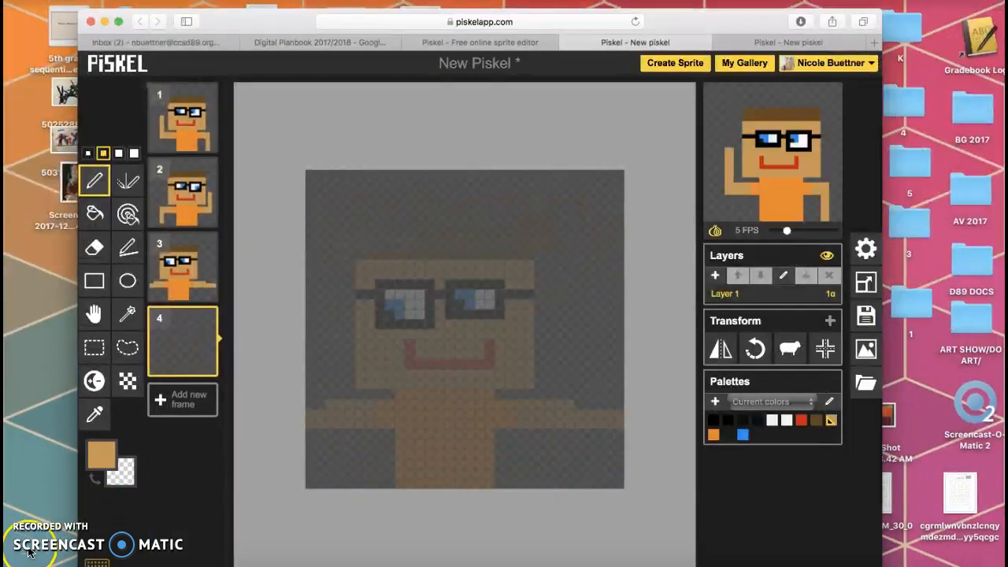